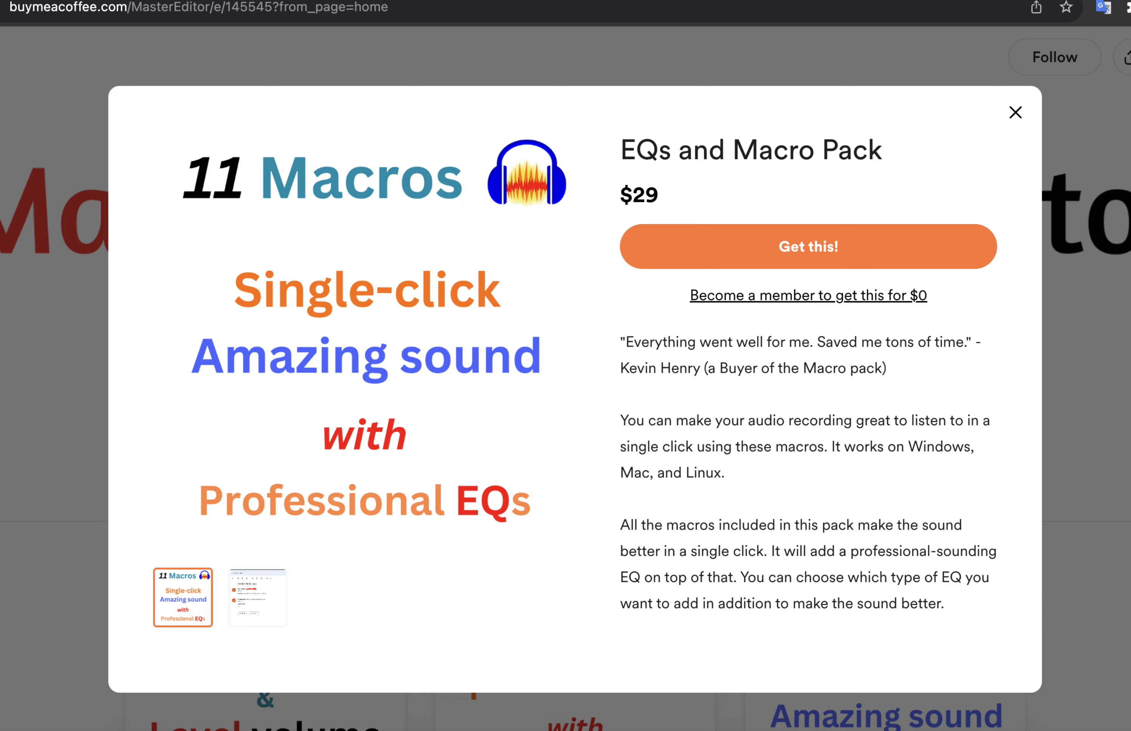
- Start a macro import and browse to the Macros folder under Desktop > Sample recording > Macros and EQs
click(713, 13)
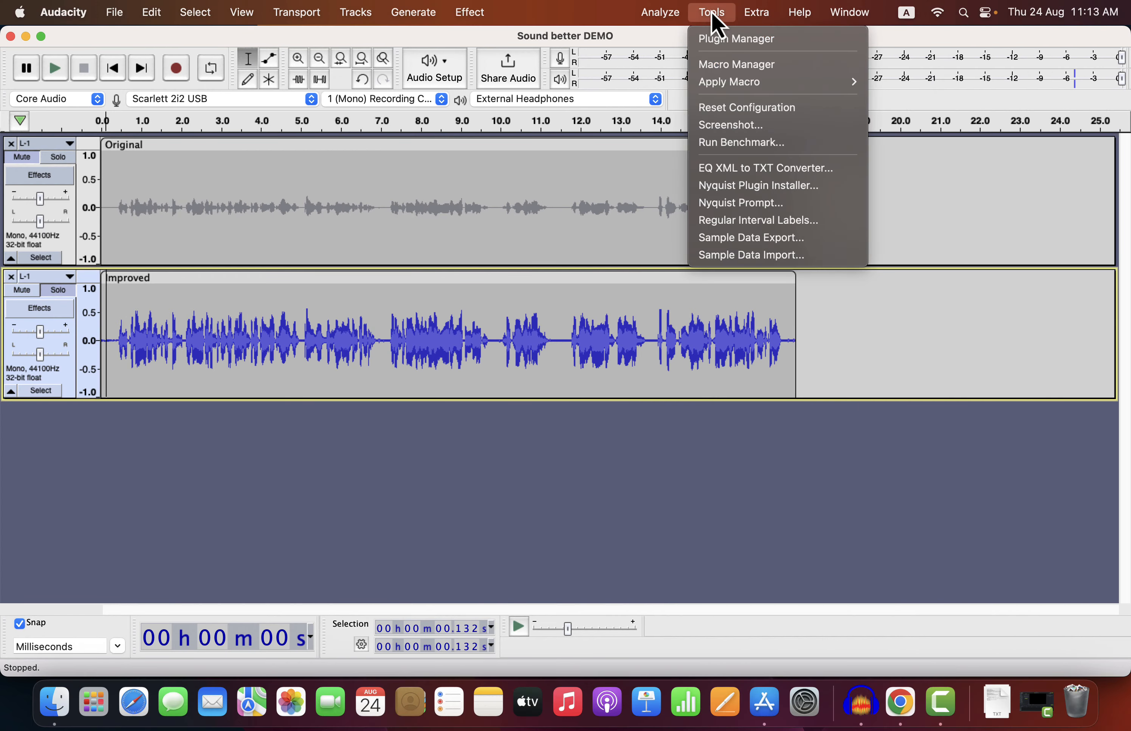
click(716, 66)
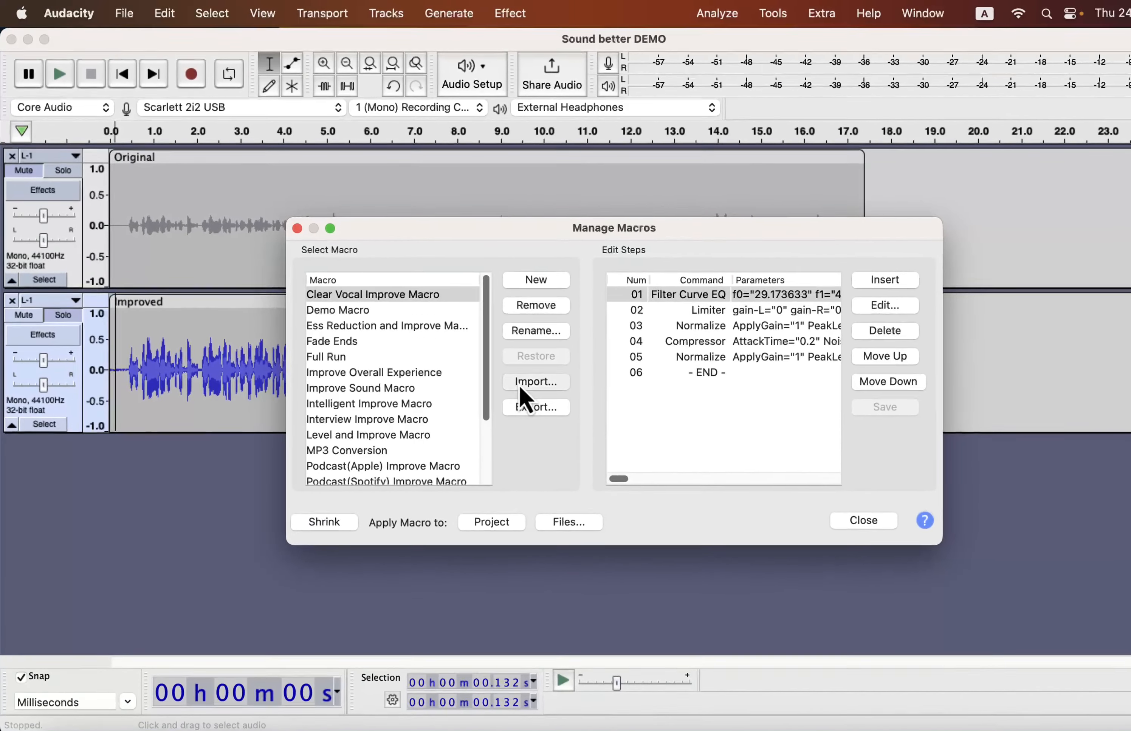
click(499, 356)
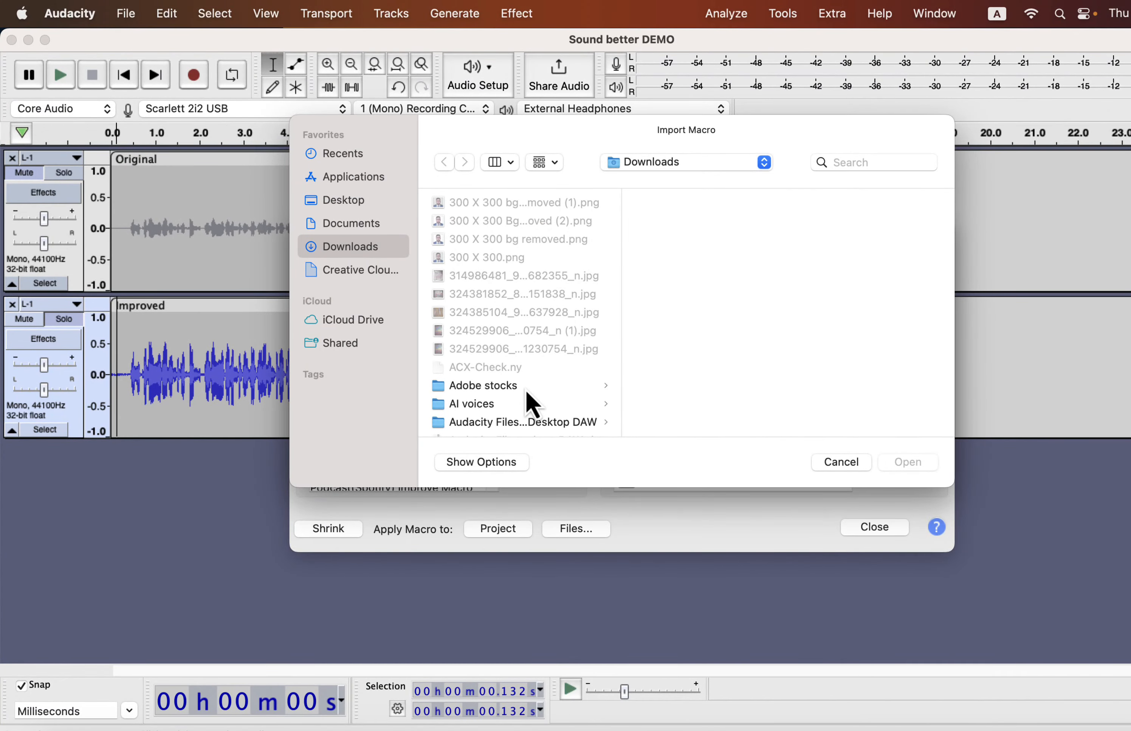
click(371, 202)
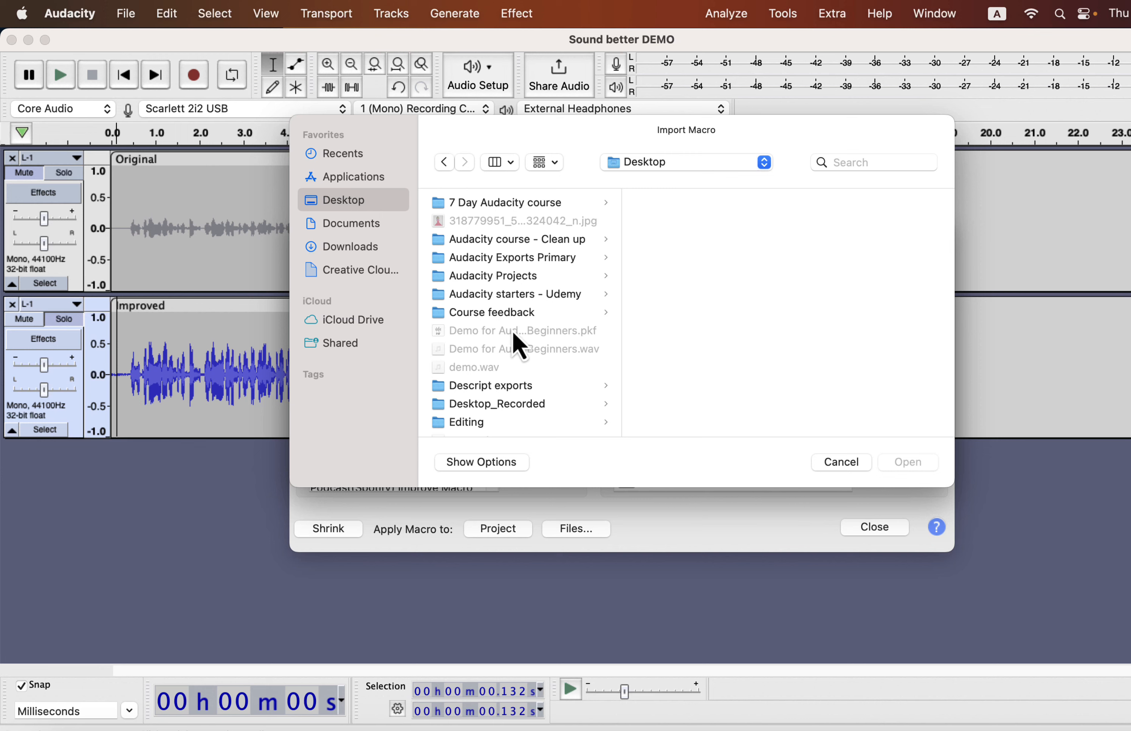
scroll(518, 346, down, 10)
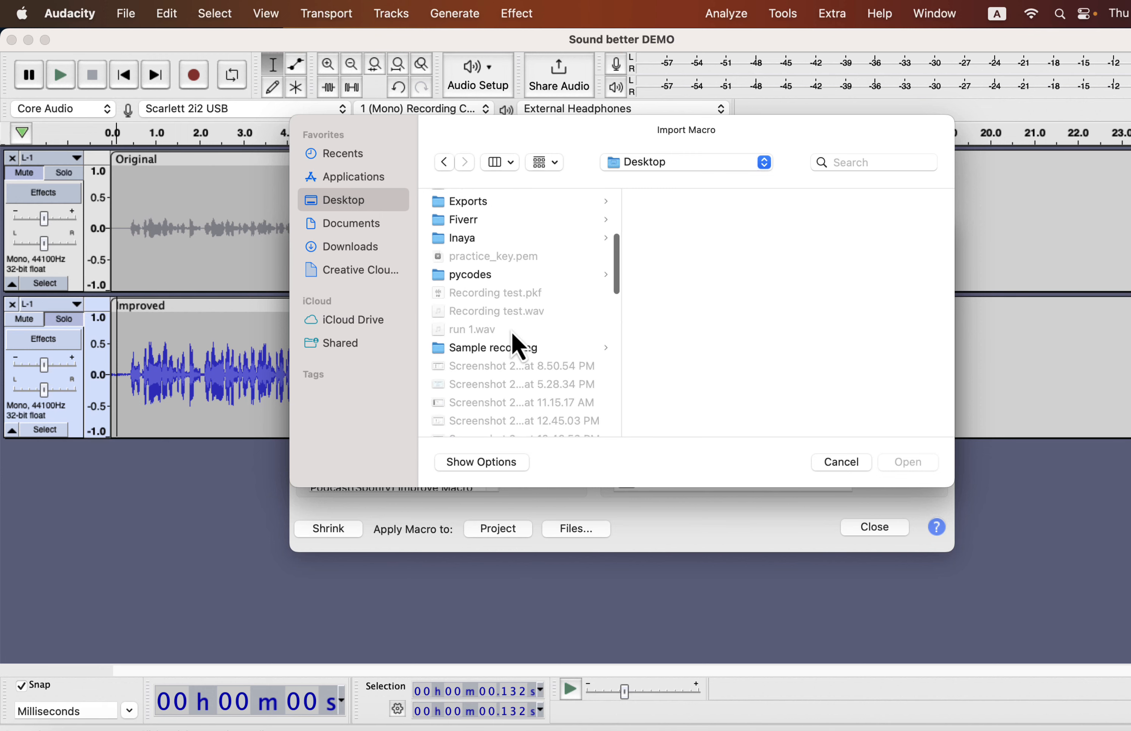
click(518, 346)
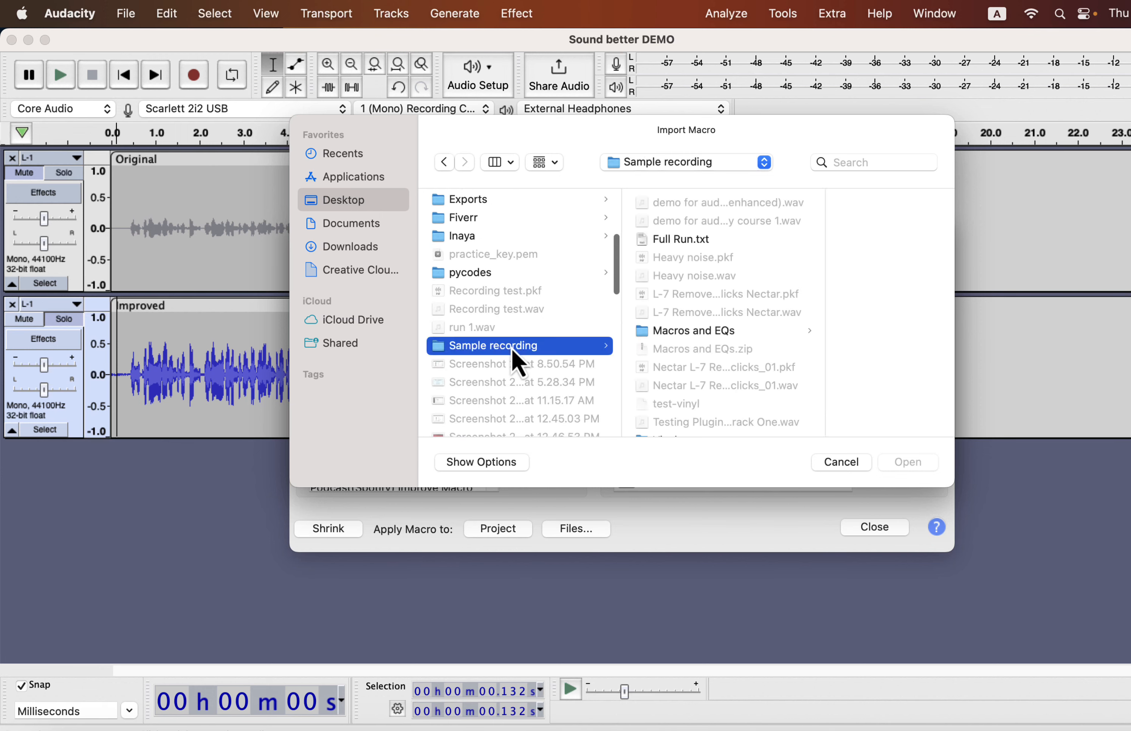
click(721, 333)
click(821, 222)
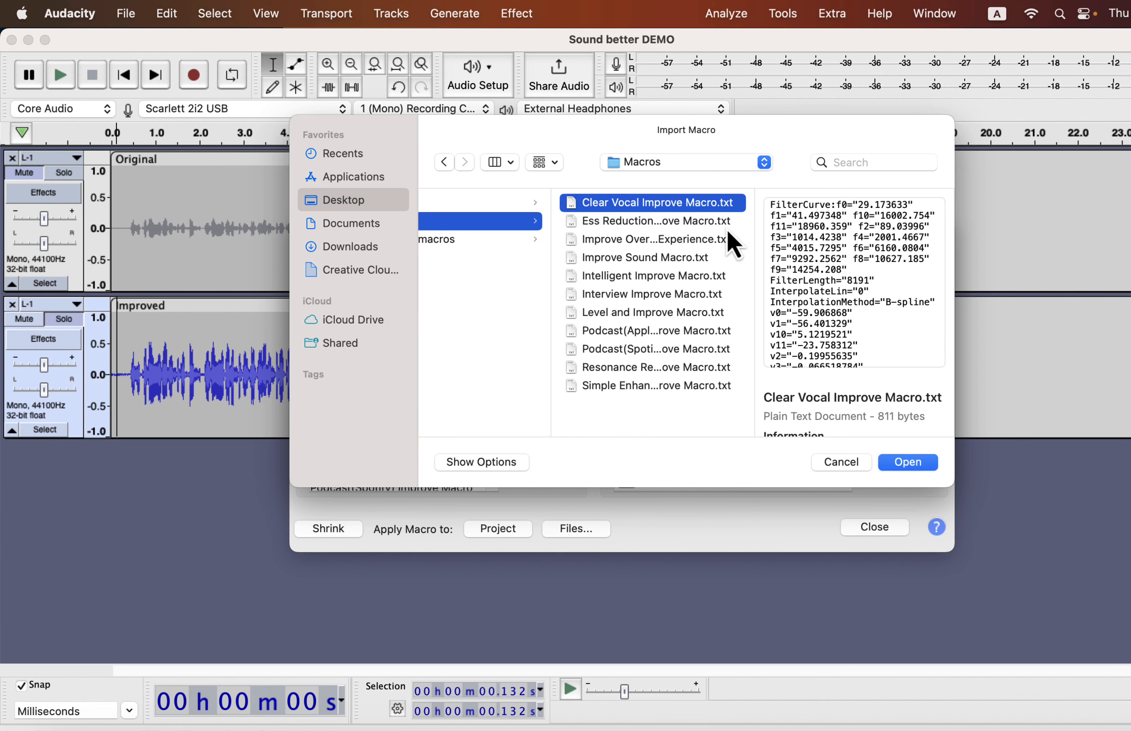
- Preview the available macro files, including Improve Sound, Intelligent Improve and Interview Improve Macro, and leave without importing any
click(700, 229)
click(684, 242)
click(678, 259)
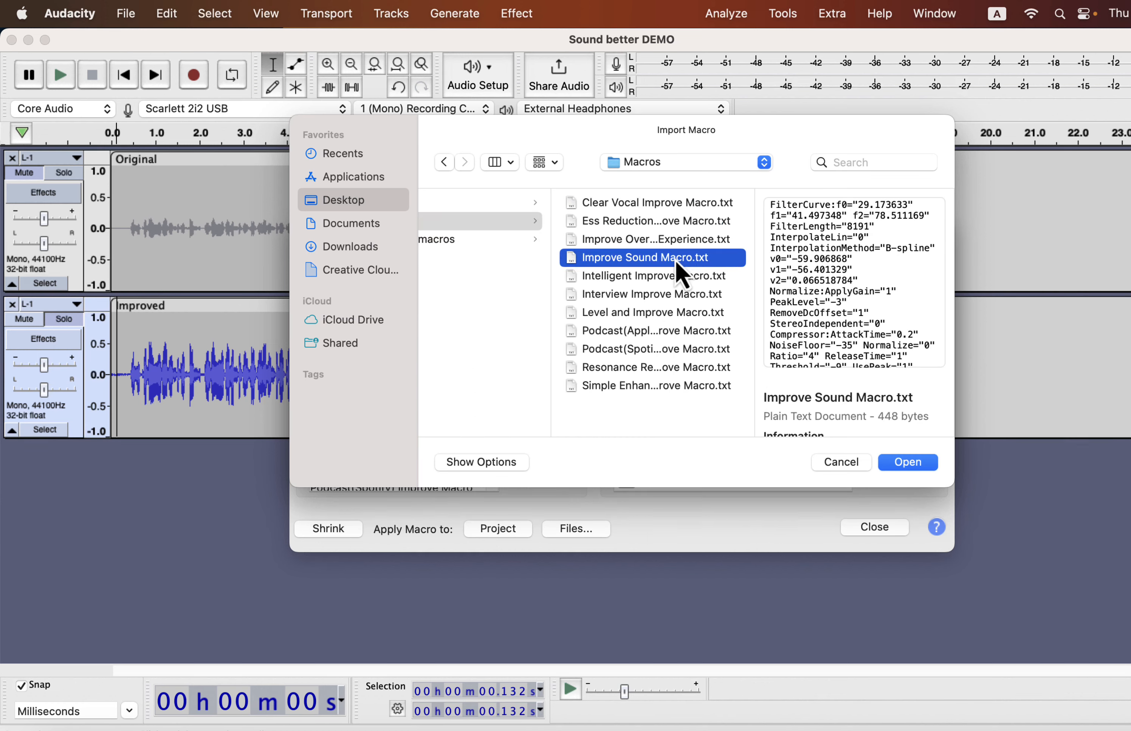
click(672, 278)
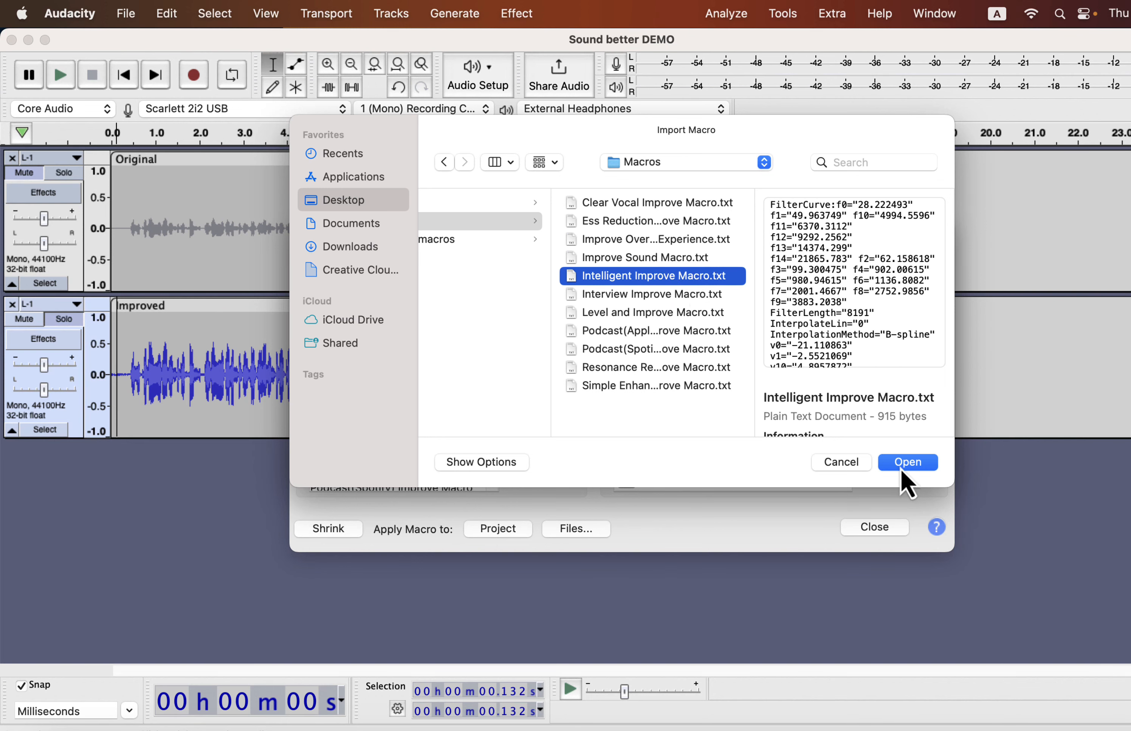
click(651, 300)
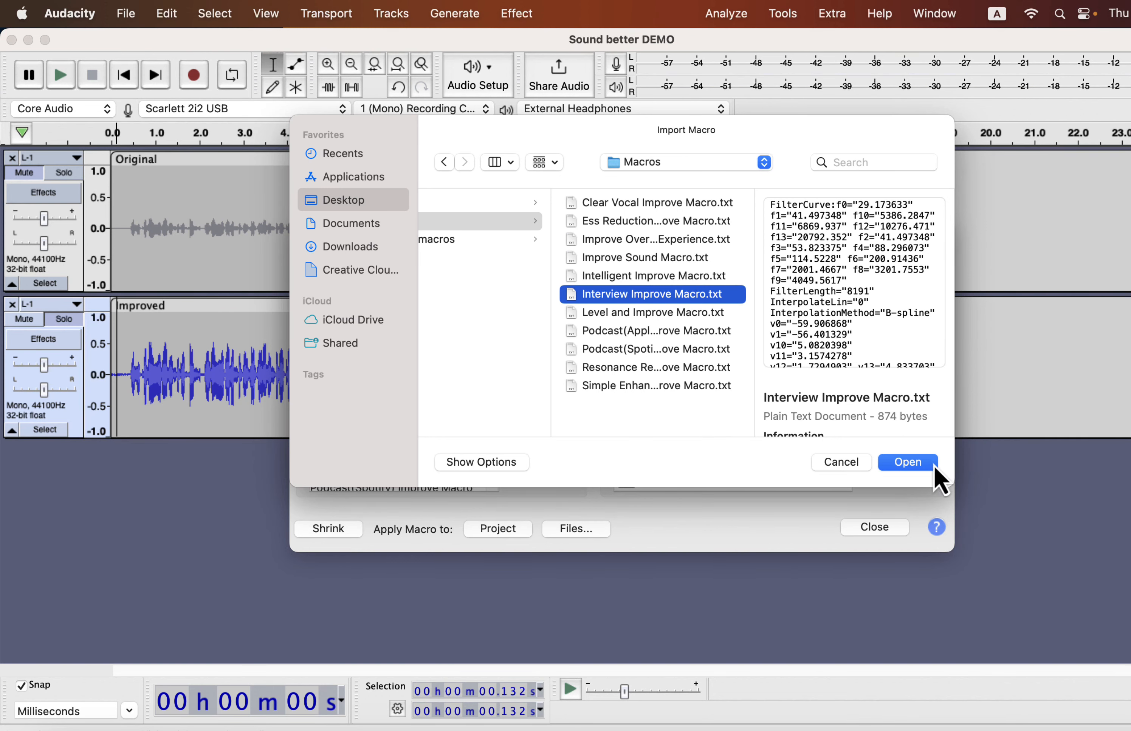
click(833, 467)
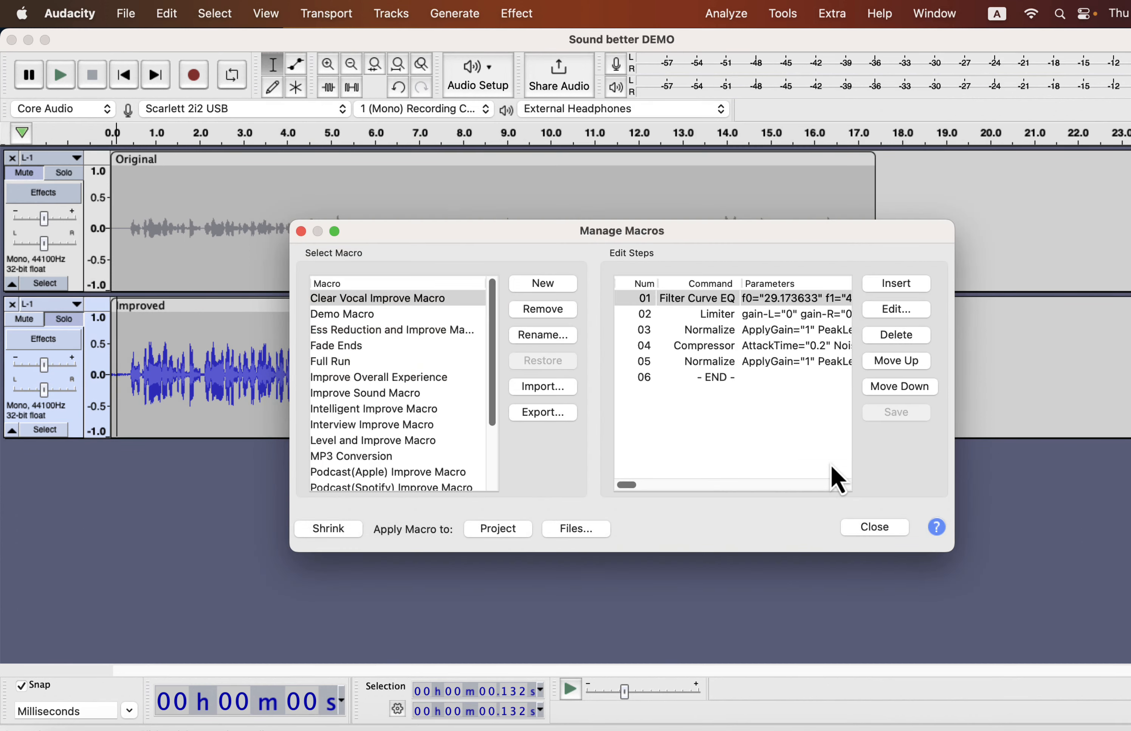
- Examine the command steps of the Clear Vocal, Ess Reduction, Improve Sound and Podcast(Apple) macros, and close the macro manager
click(386, 301)
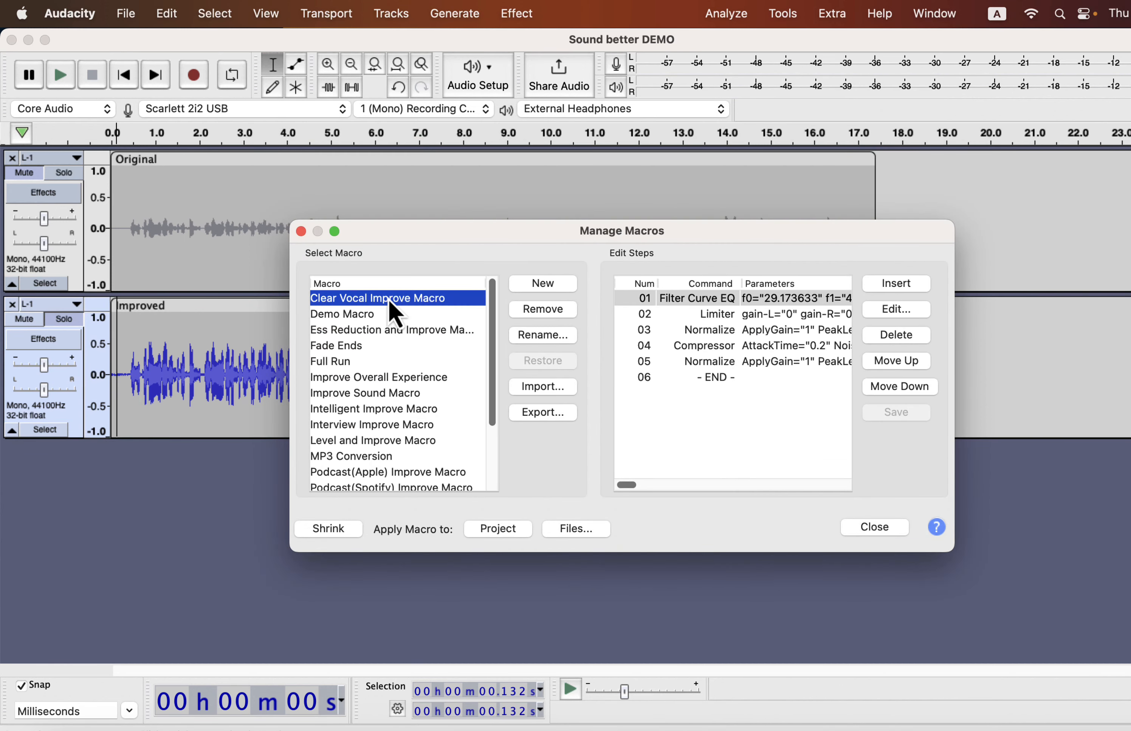
click(374, 330)
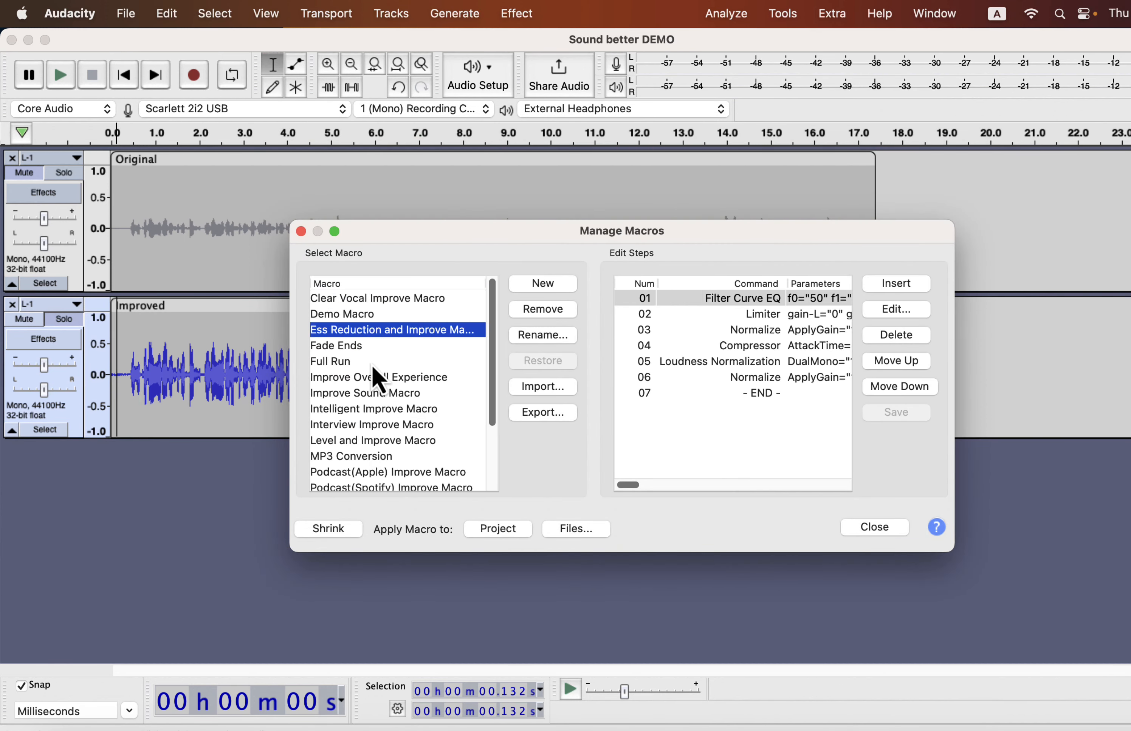
click(378, 393)
scroll(373, 397, down, 3)
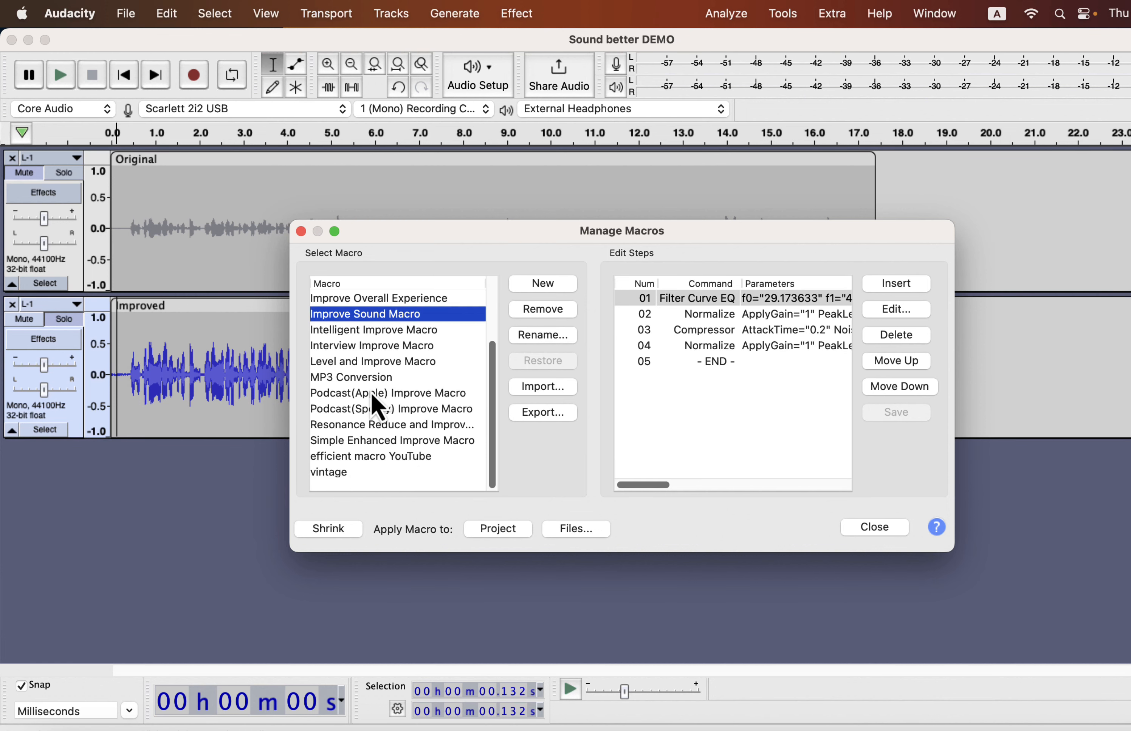
click(374, 398)
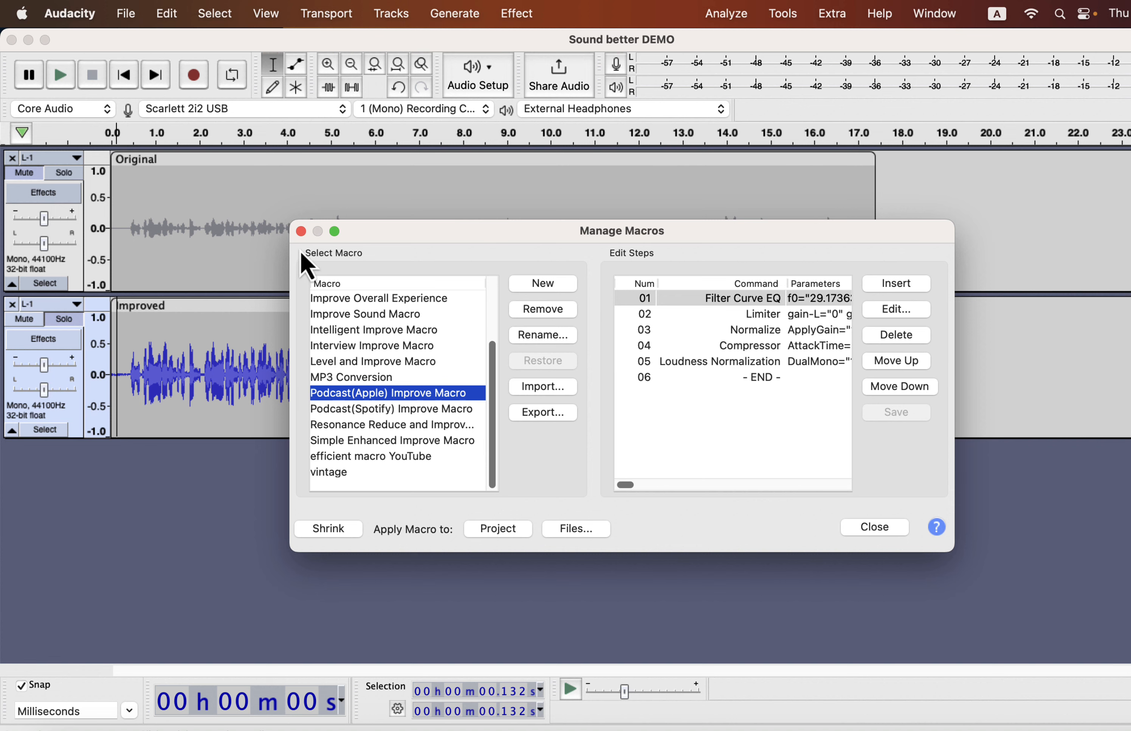
click(301, 232)
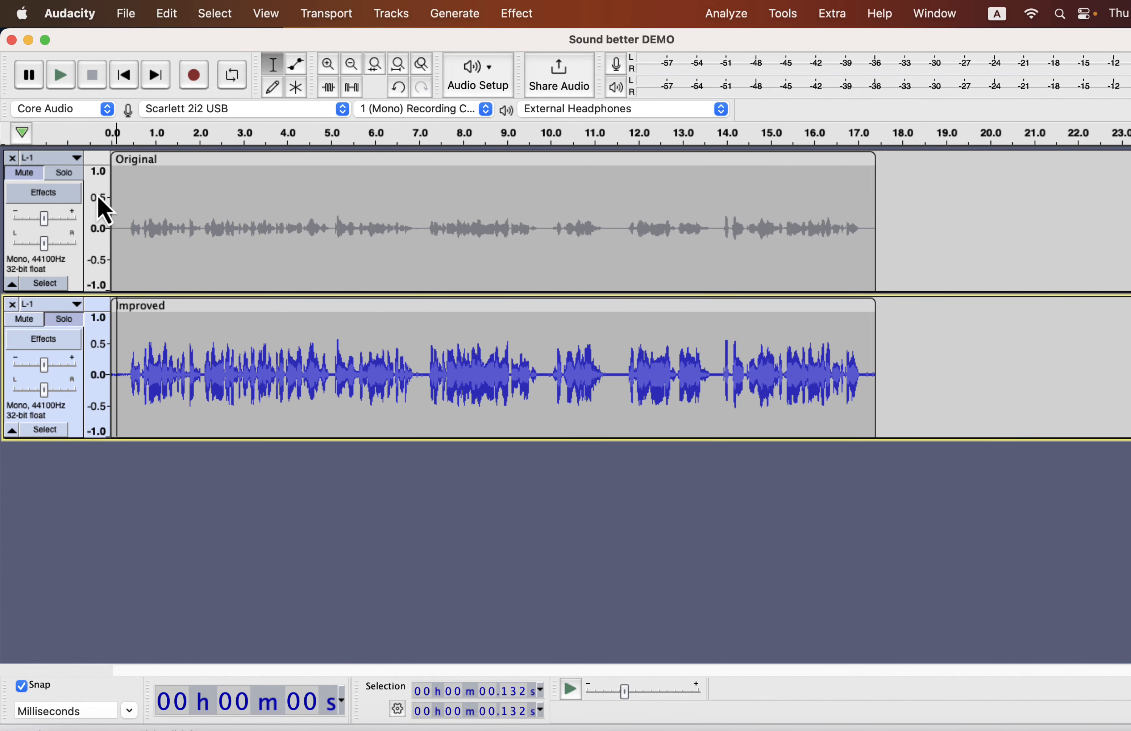
- Solo the Original track and normalize its whole clip to a -3 dB peak amplitude with DC offset removed
click(76, 177)
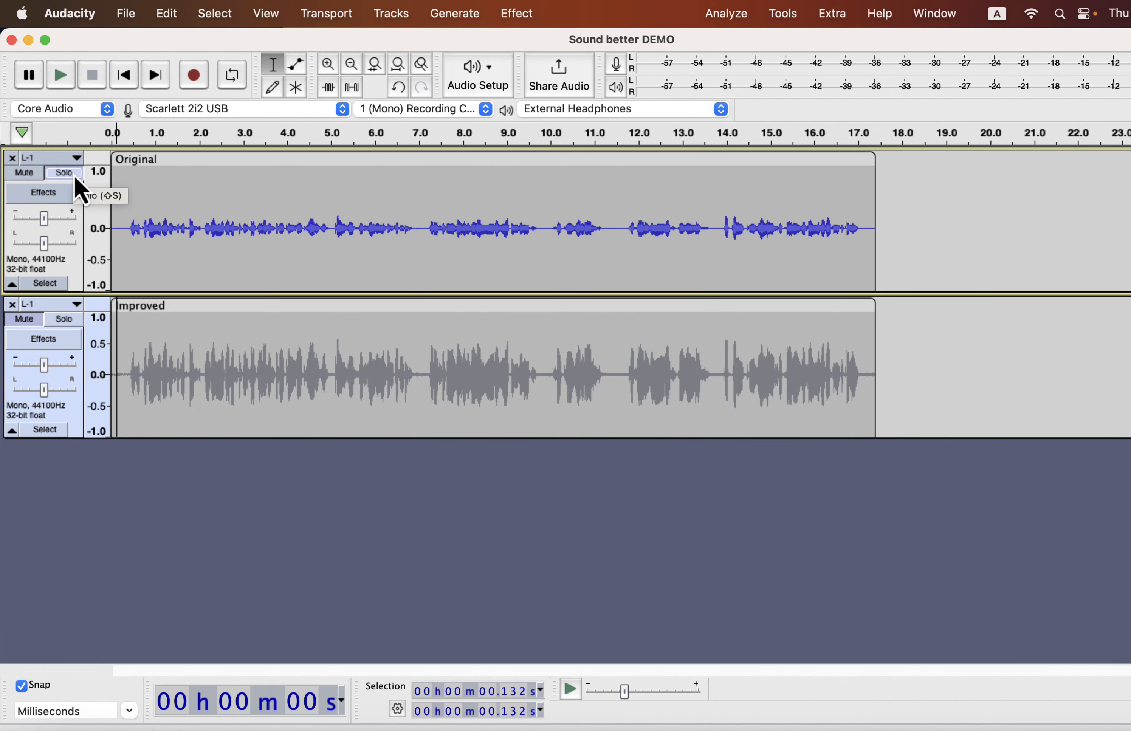
double_click(282, 212)
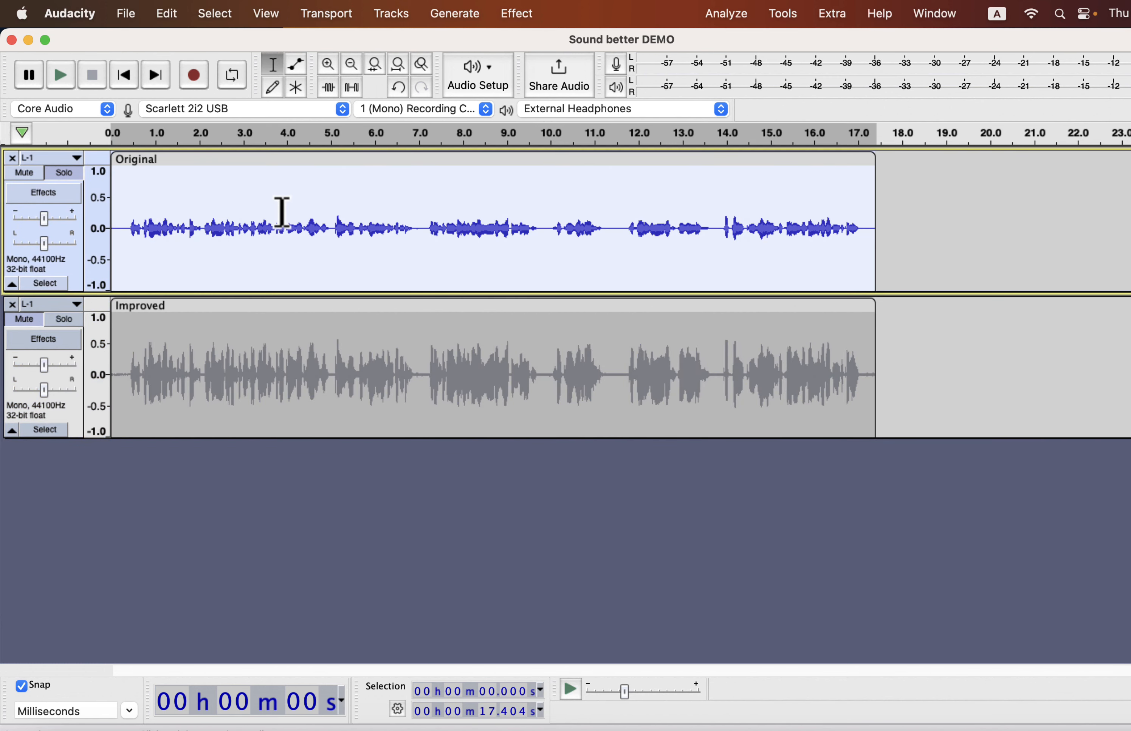
click(539, 15)
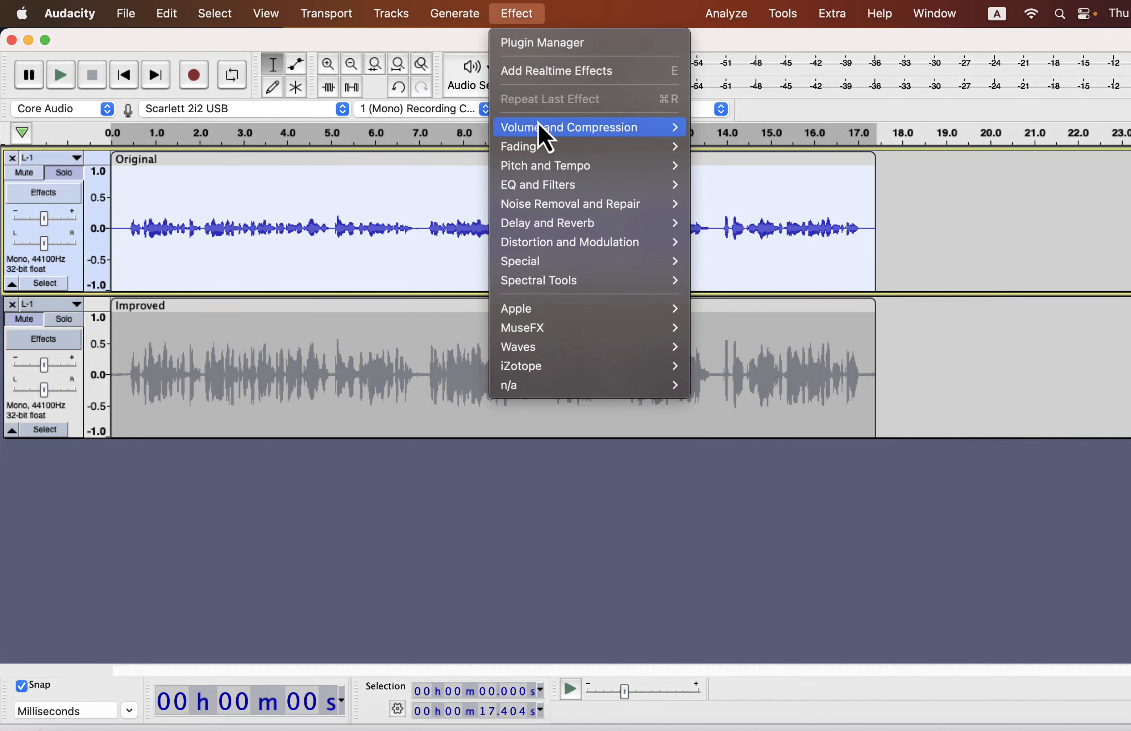
mouse_move(541, 126)
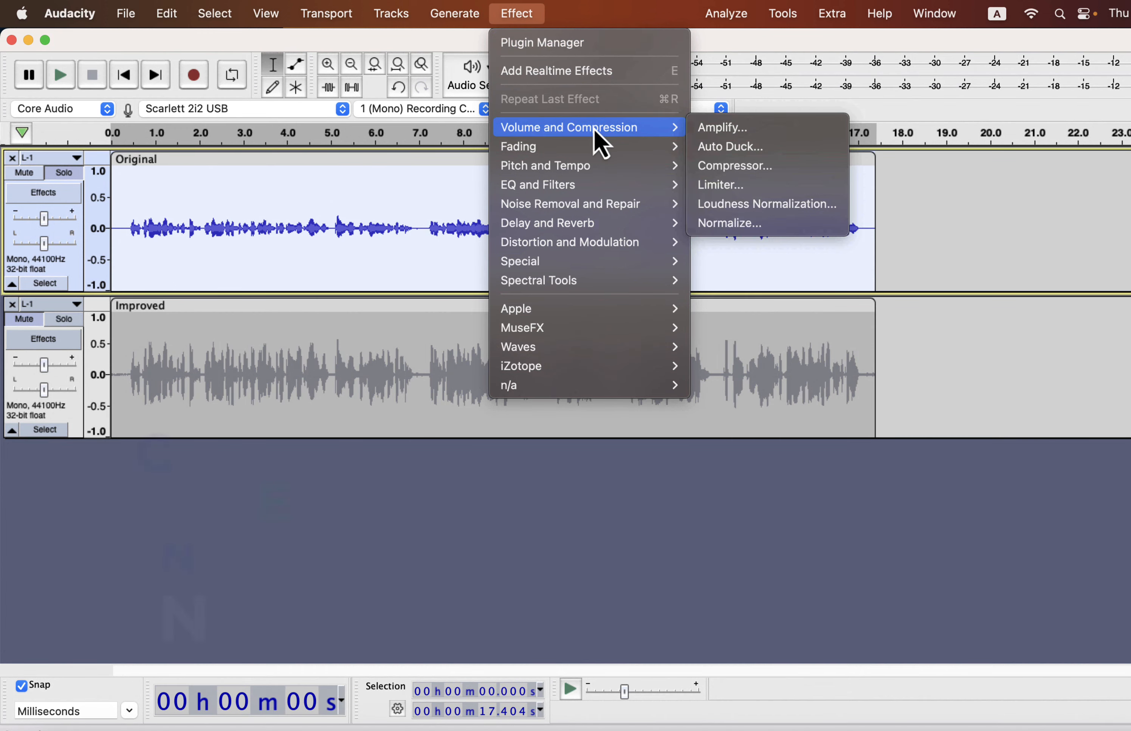
click(721, 231)
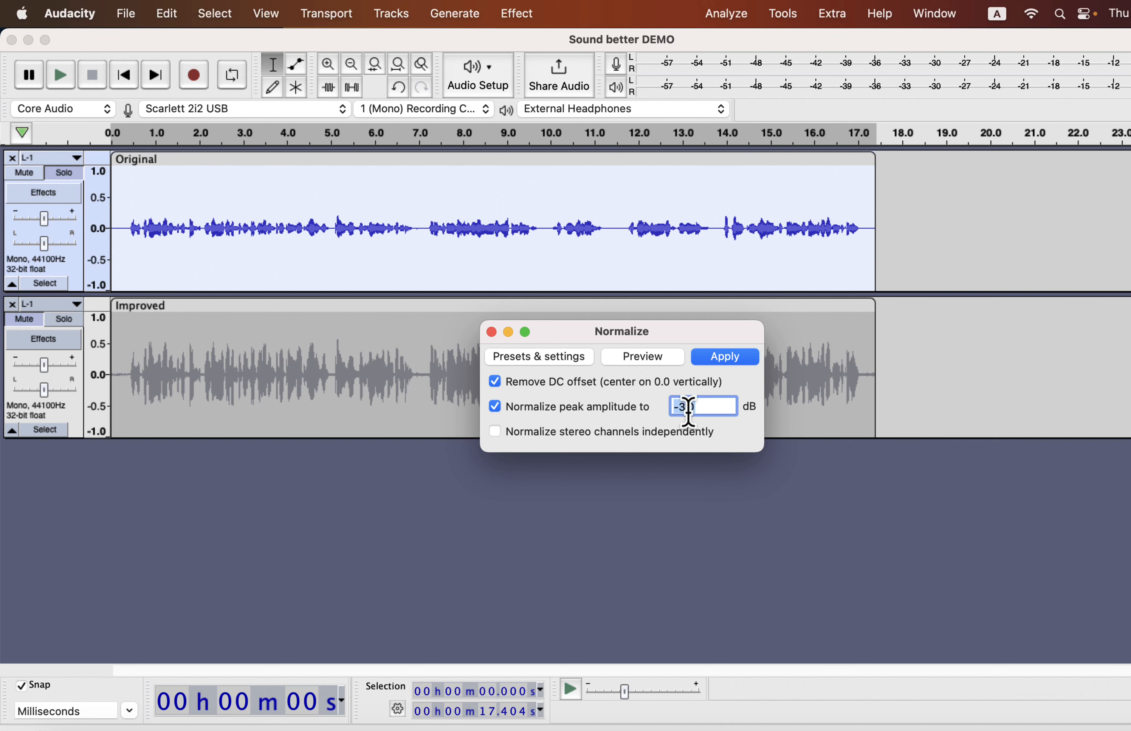
click(724, 358)
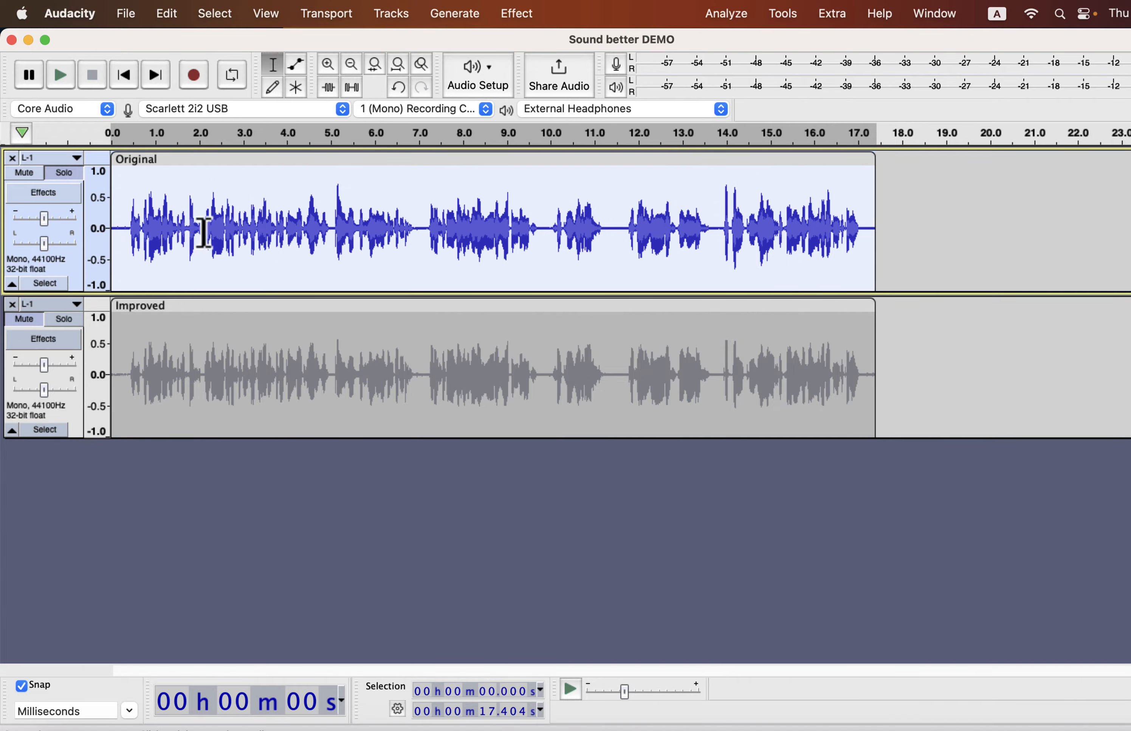
- Listen to the first seconds of the Original track from near its start, and stop playback
click(117, 229)
key(space)
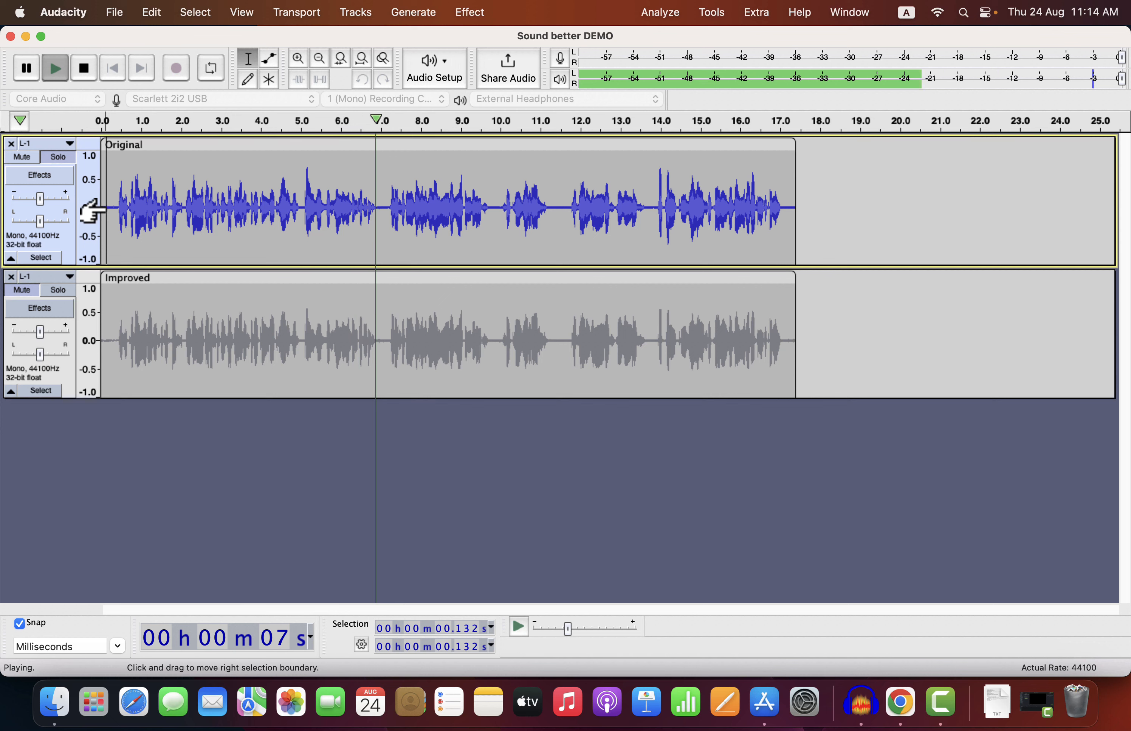
key(space)
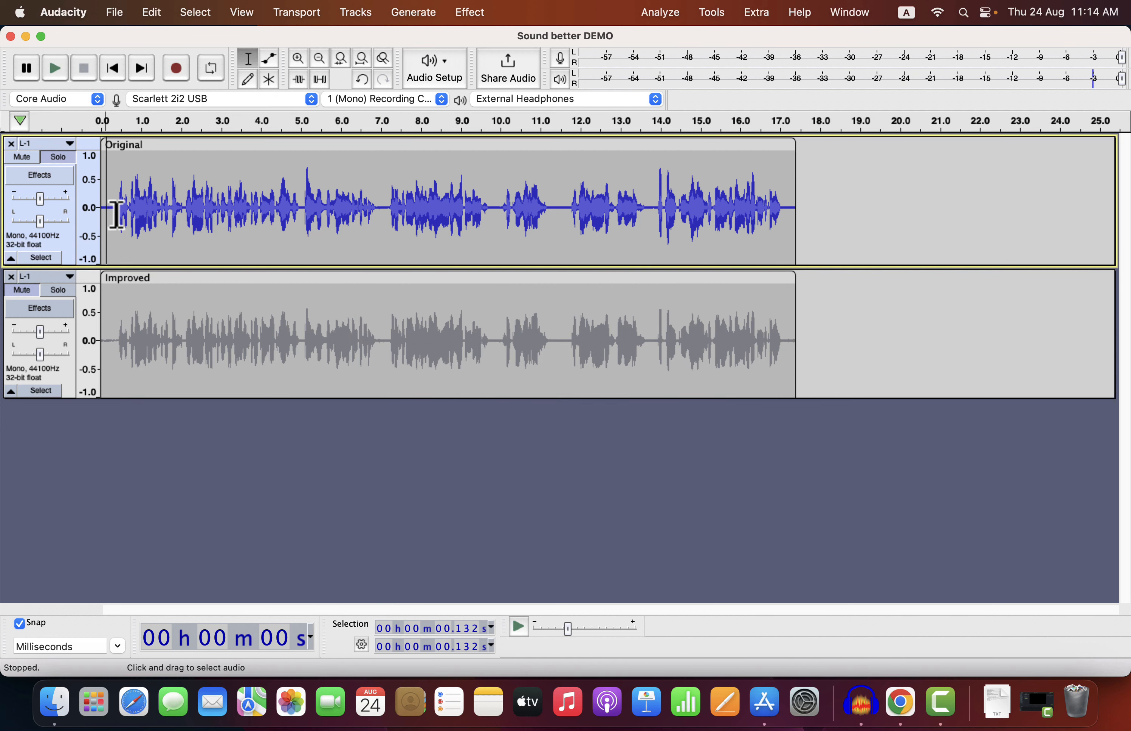
- Capture a noise profile for Noise Reduction from the silent gap at about 11.3 to 11.7 seconds in the Original track
scroll(117, 214, up, 5)
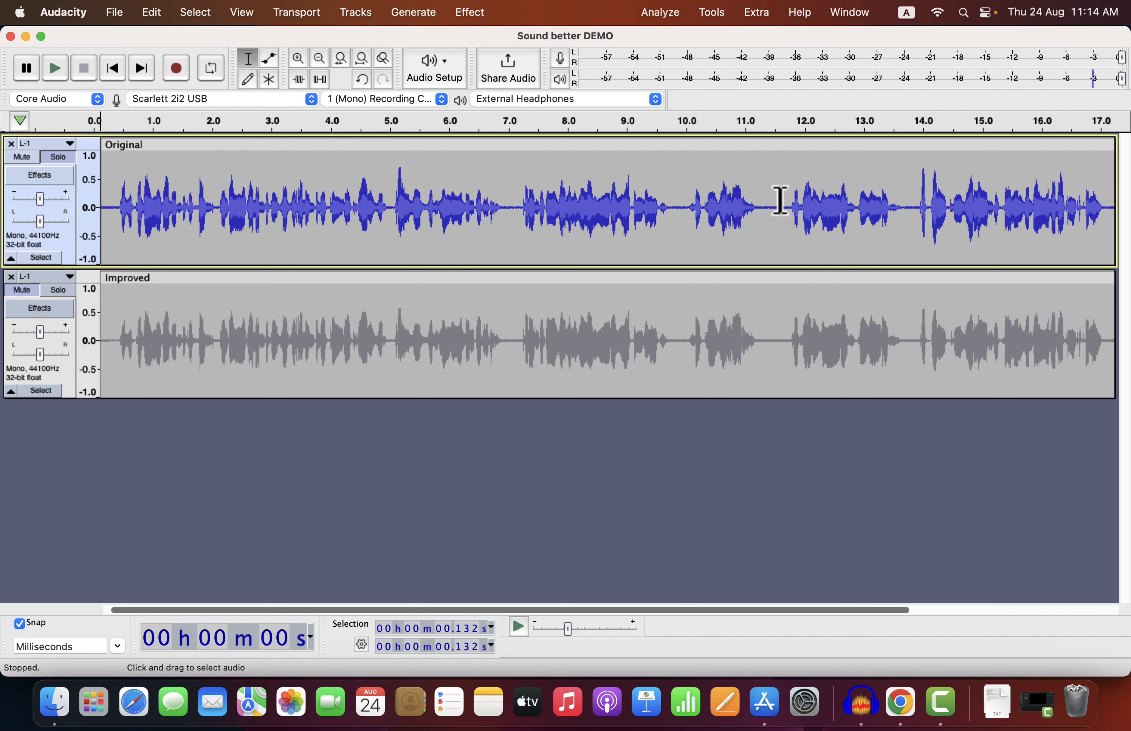
drag(762, 200, 787, 233)
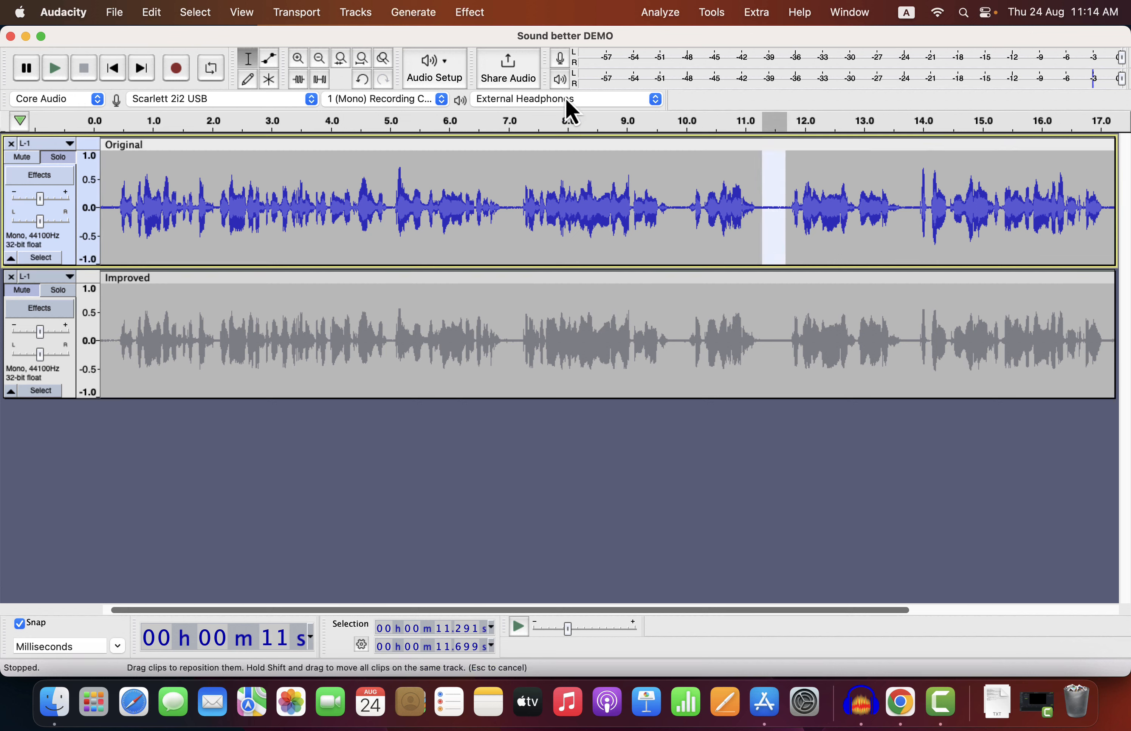
click(476, 16)
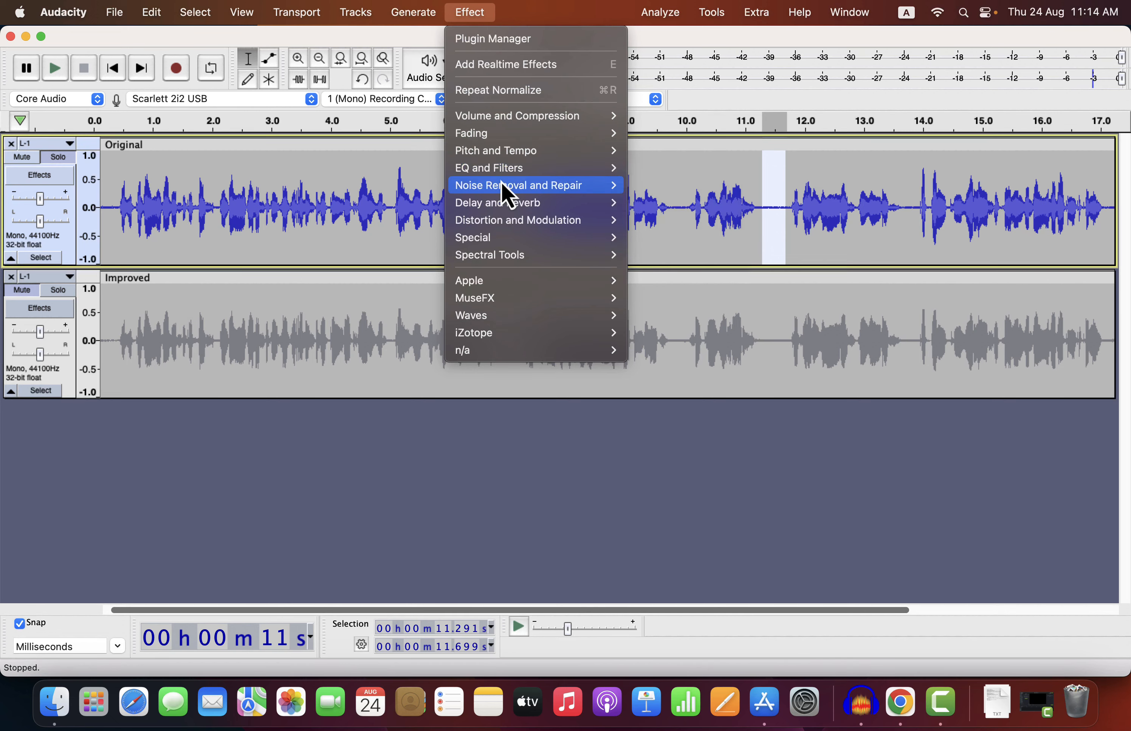
mouse_move(509, 185)
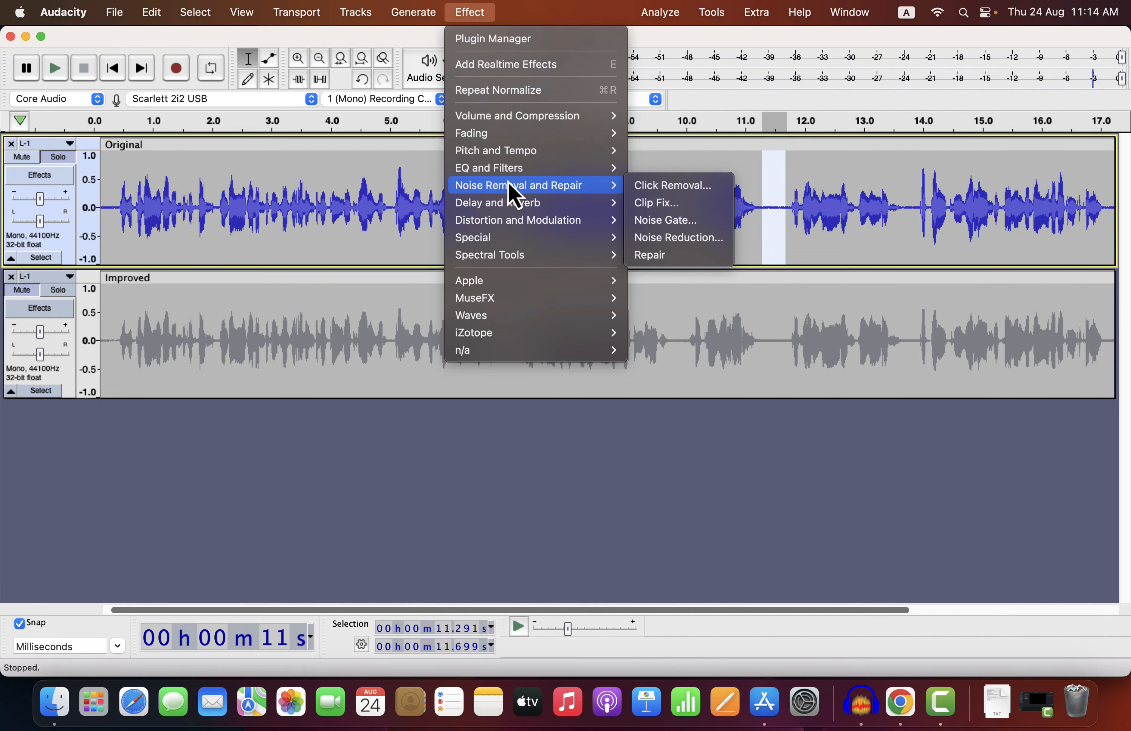
click(645, 240)
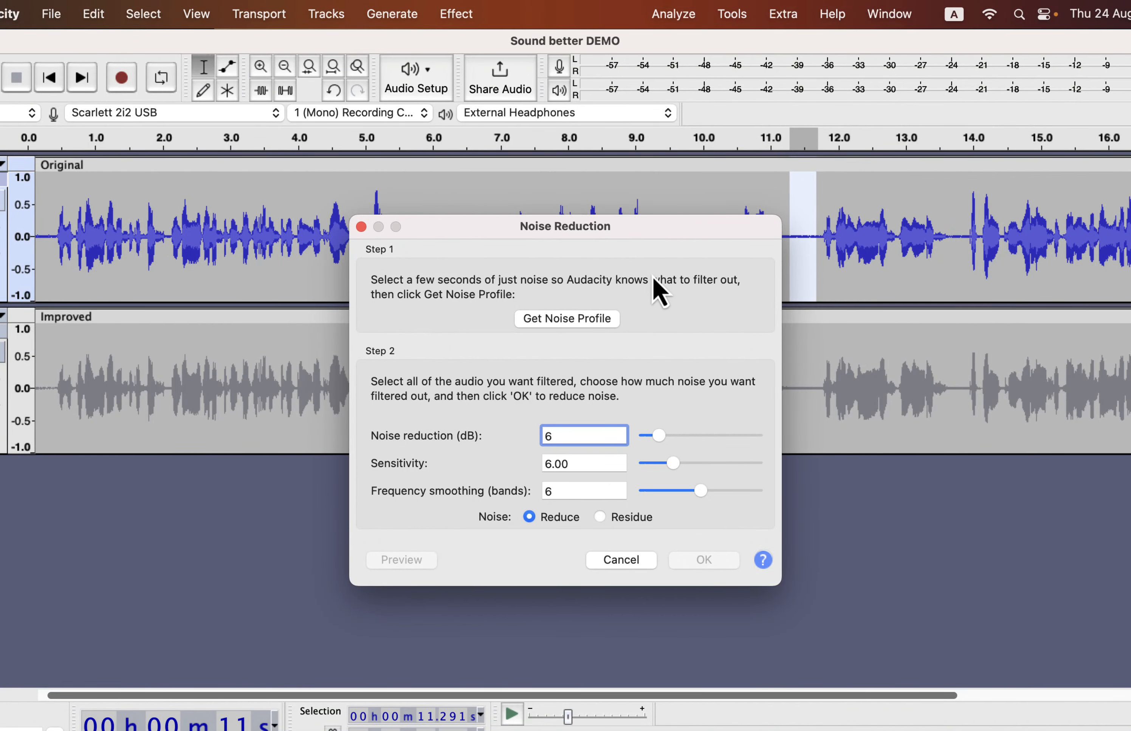
click(546, 325)
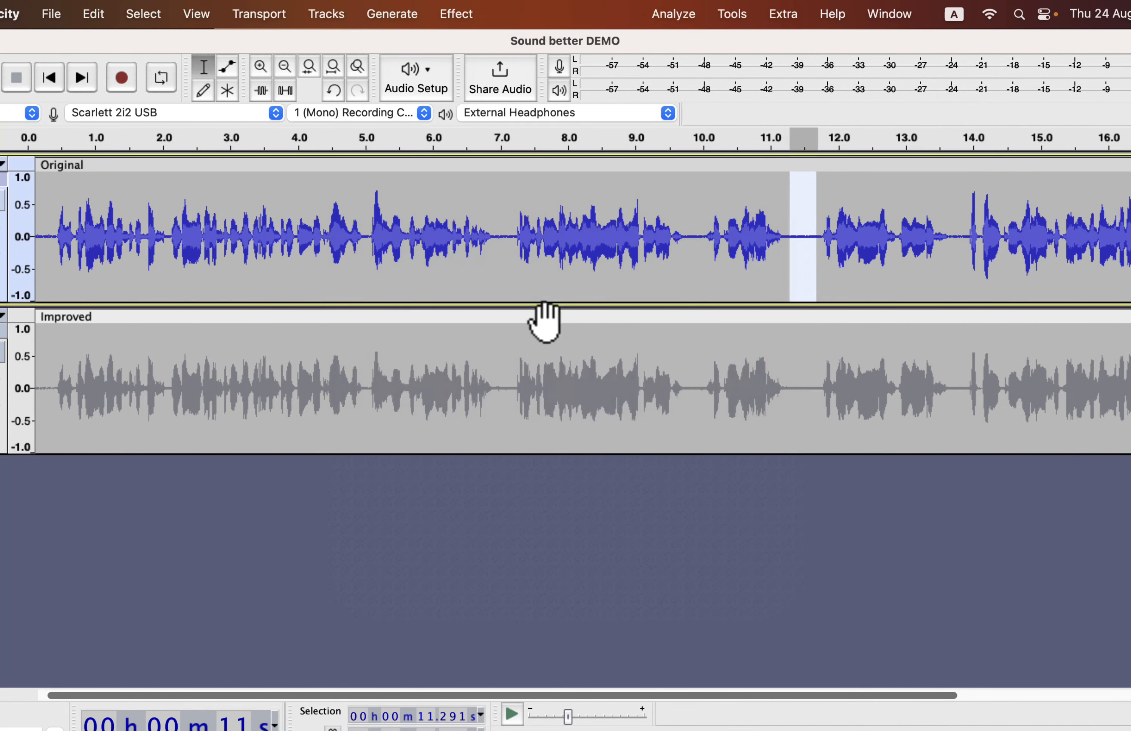
- Apply Noise Reduction to the whole Original clip at about 6 dB, with sensitivity 6.00 and 6 frequency smoothing bands
double_click(477, 266)
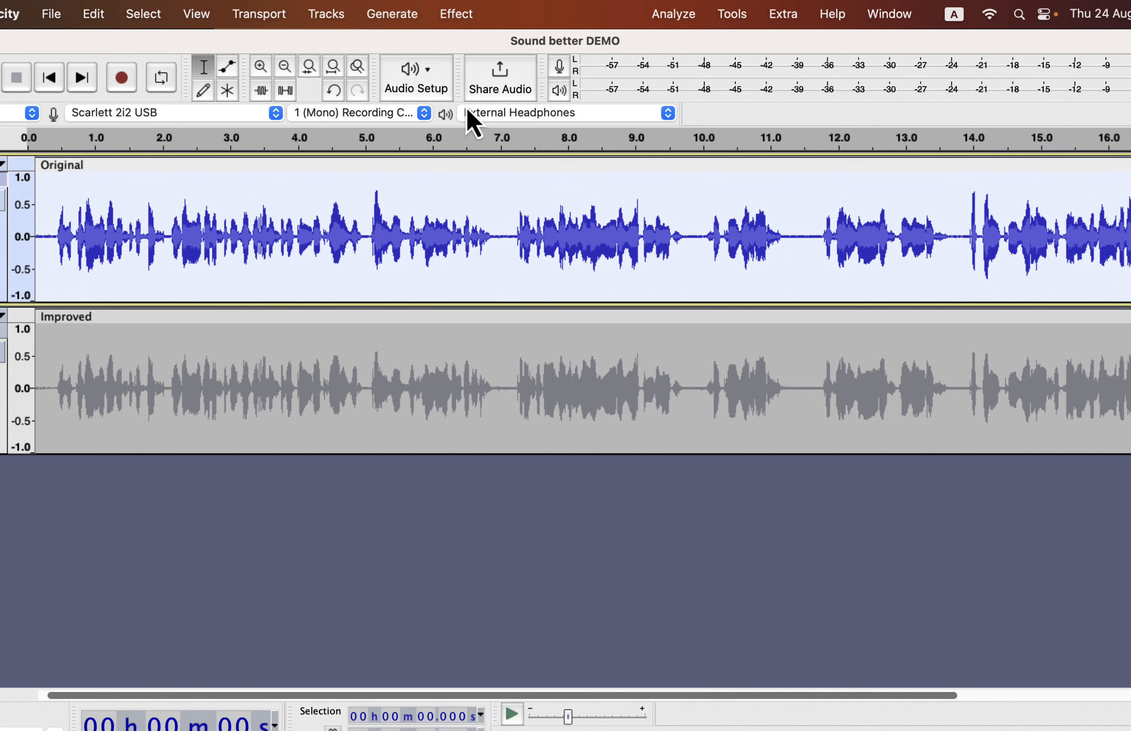
click(459, 15)
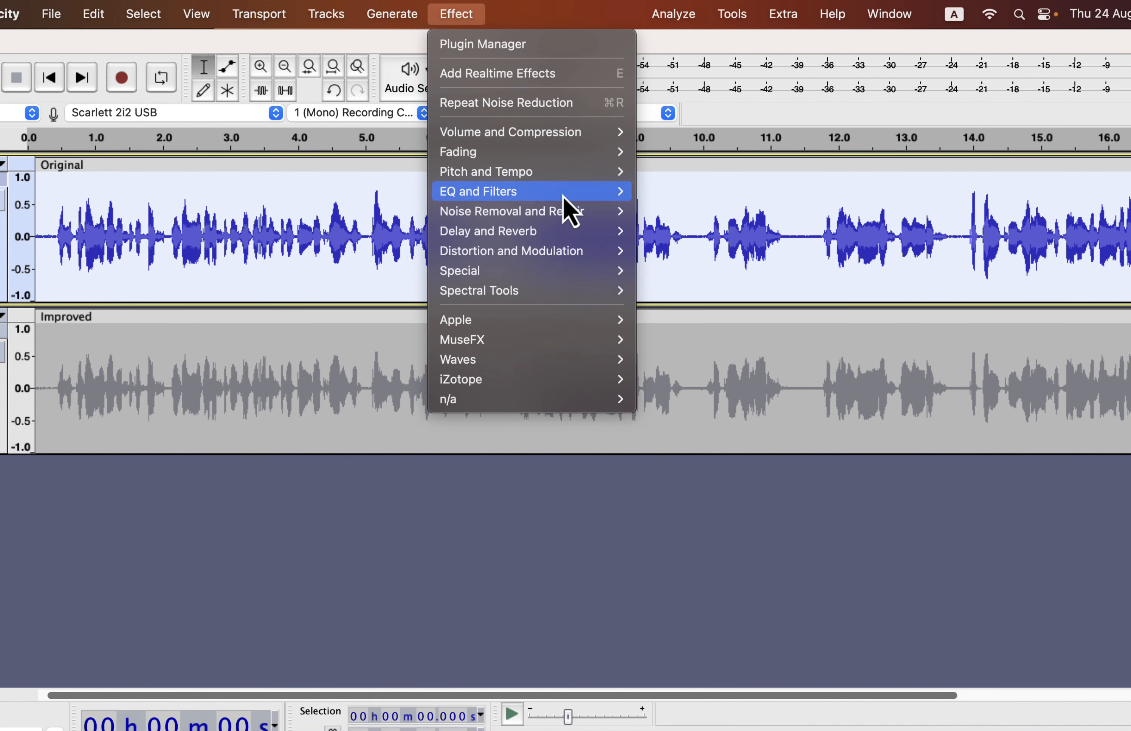
mouse_move(562, 210)
click(680, 278)
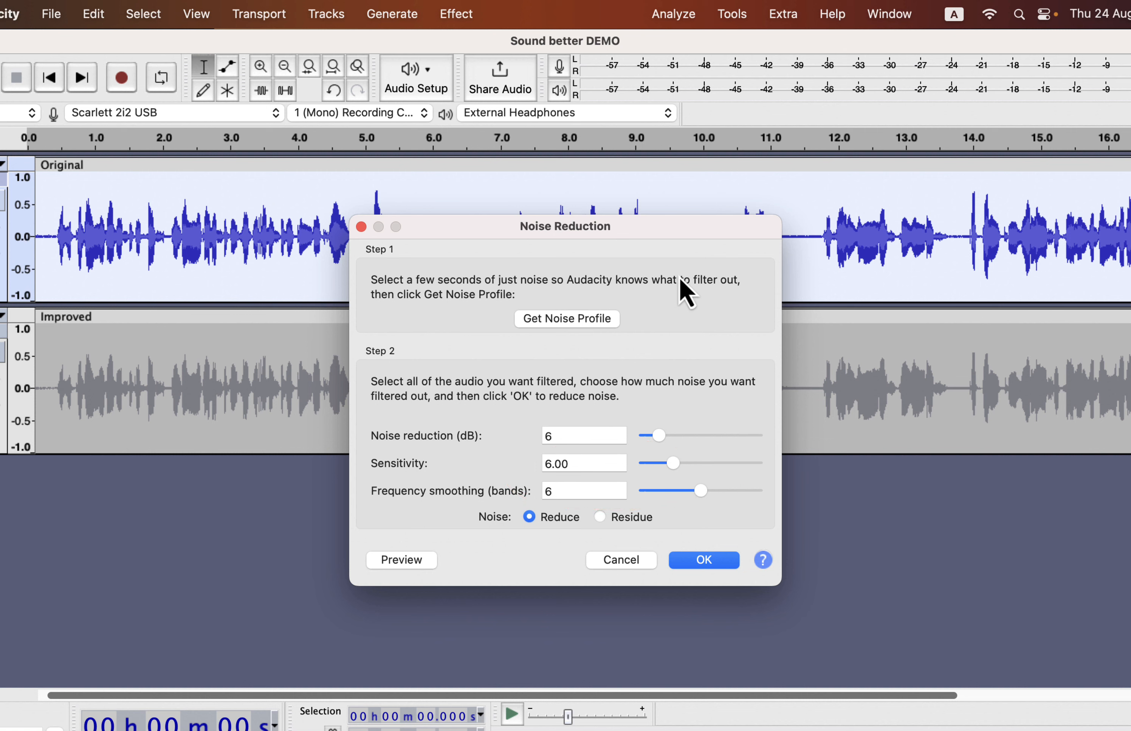
mouse_move(665, 435)
mouse_down()
mouse_move(677, 440)
mouse_move(667, 438)
mouse_up()
click(701, 563)
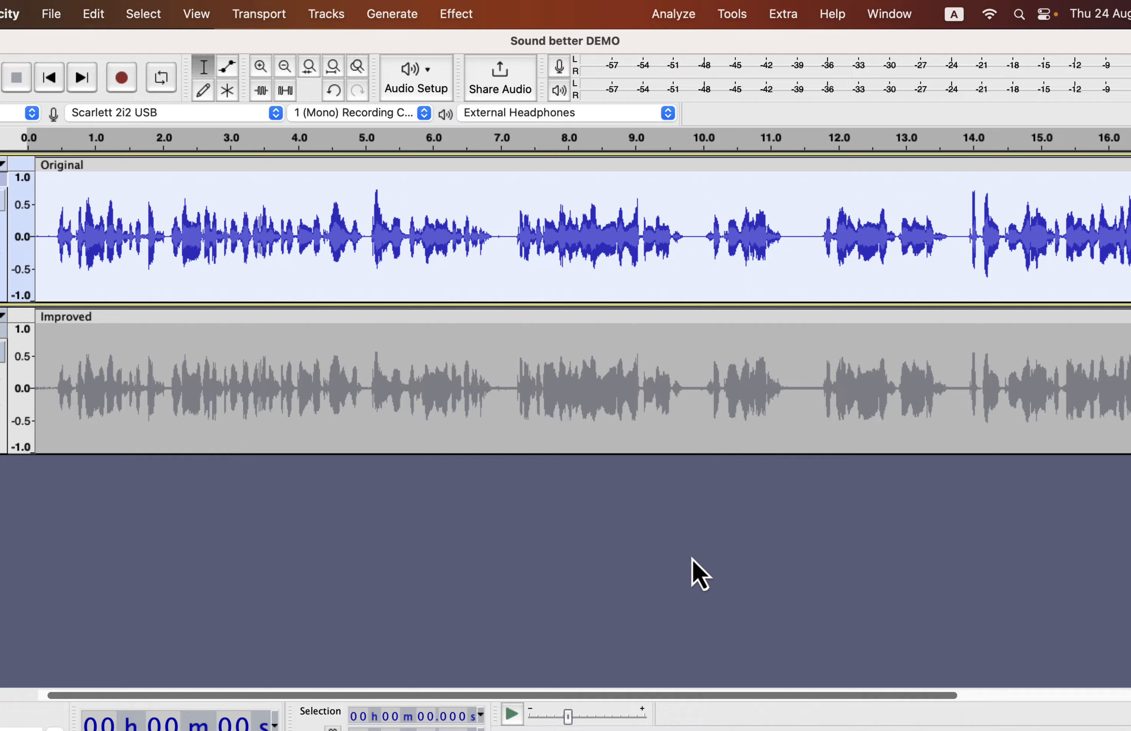
- Listen to the noise-reduced Original track from near its start, and stop playback
click(43, 224)
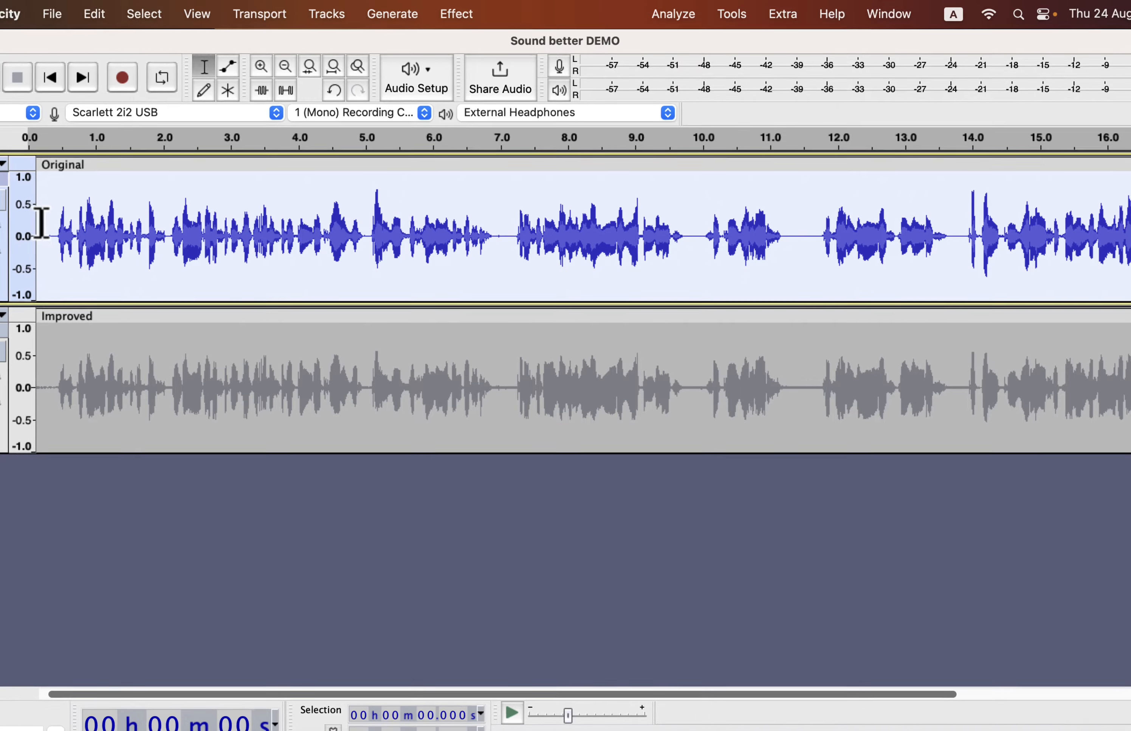
key(space)
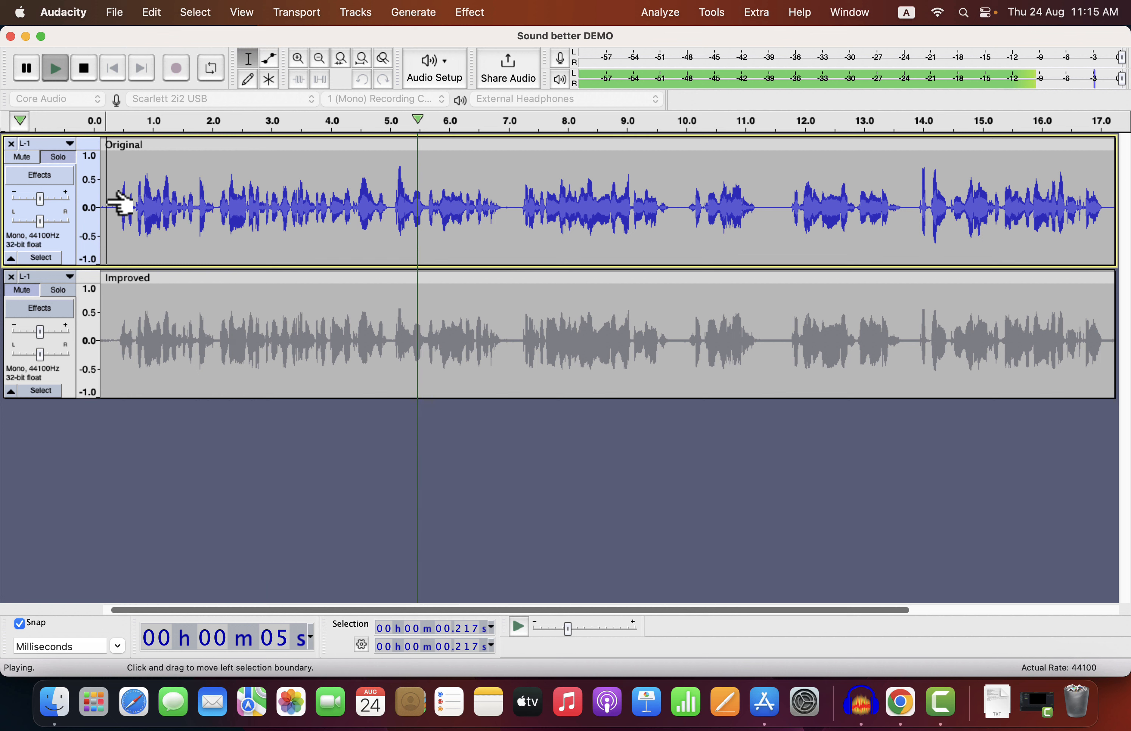
key(space)
- Select the whole Original clip and open the Filter Curve EQ effect for it
double_click(107, 201)
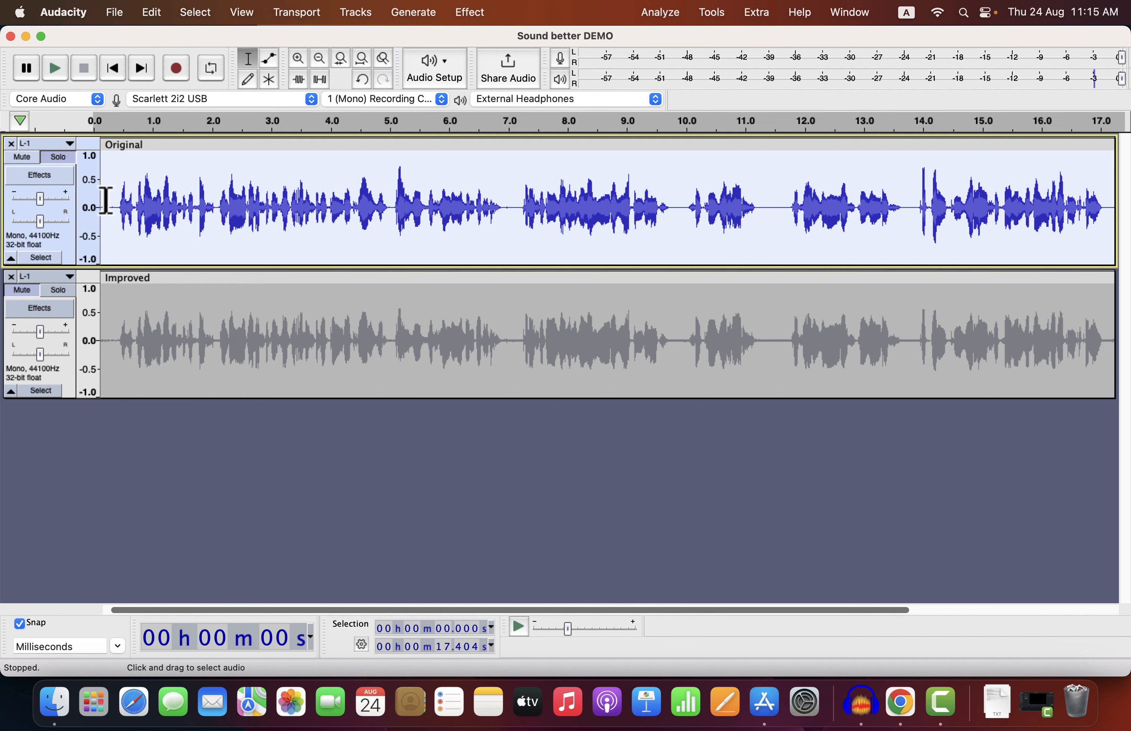
click(470, 13)
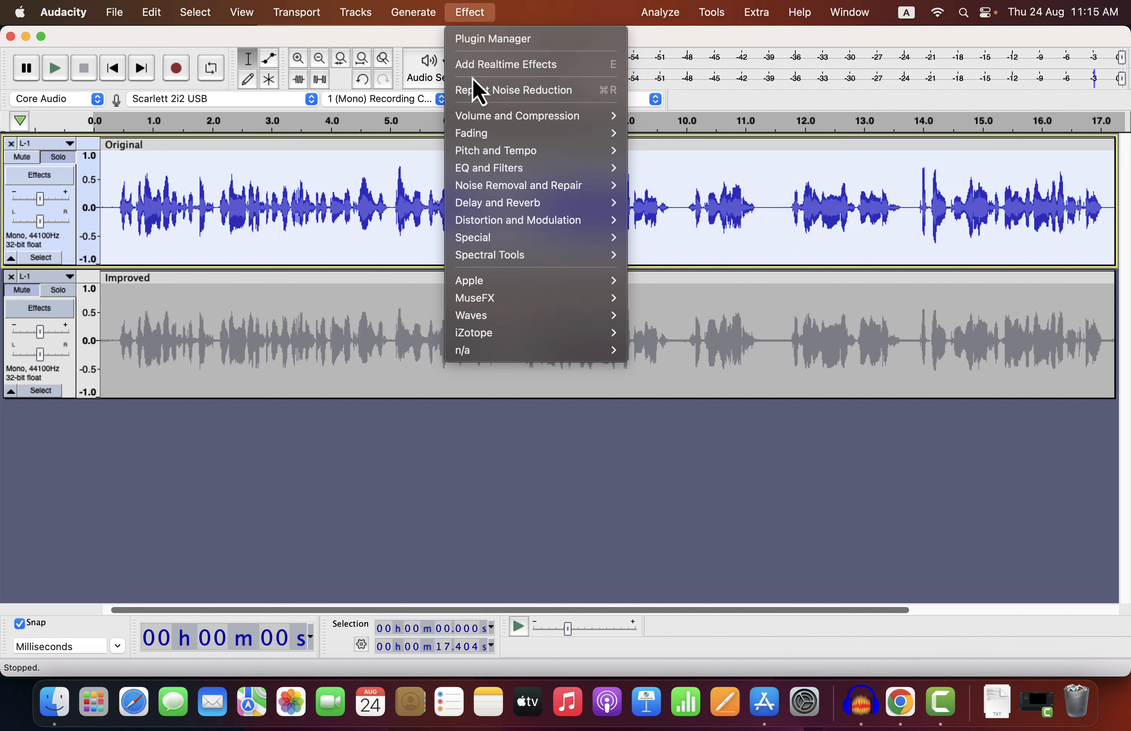
mouse_move(479, 170)
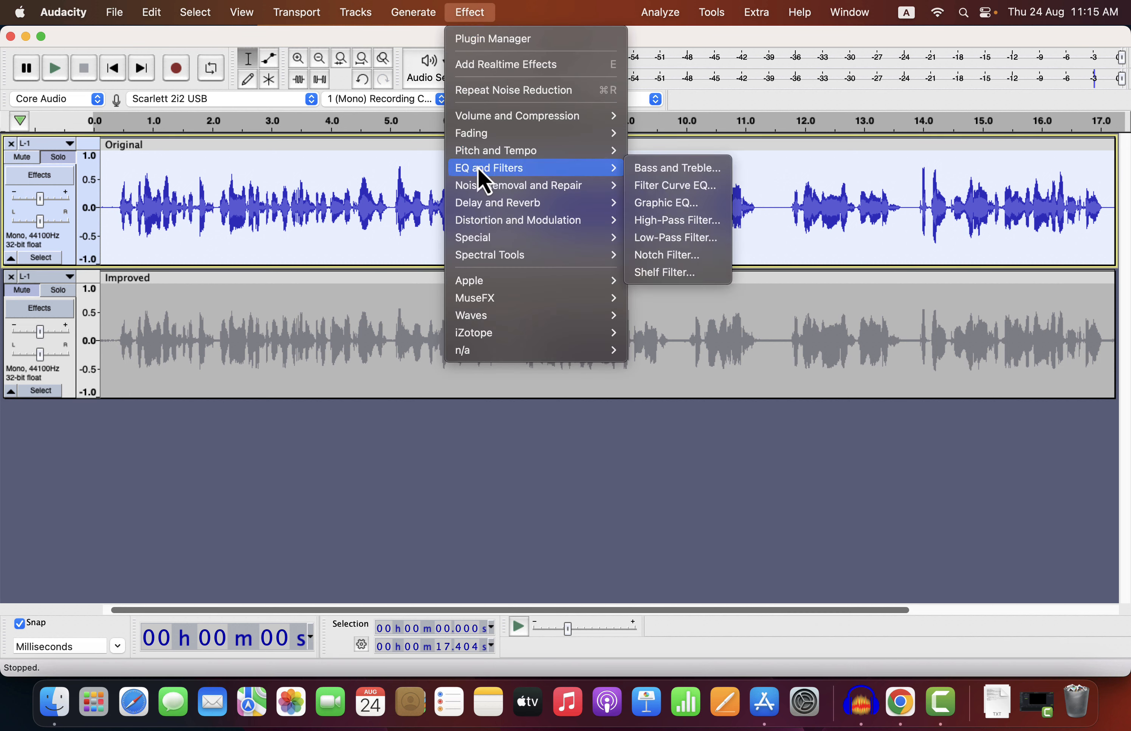
click(649, 185)
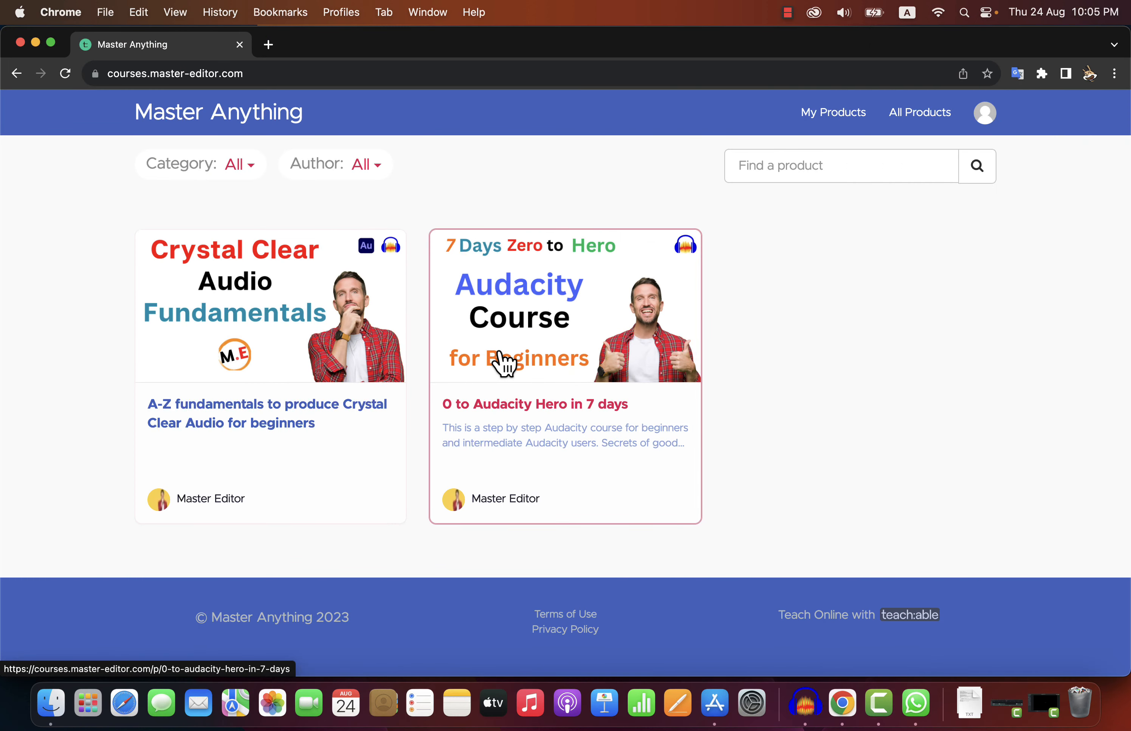
- In Chrome, open the 0 to Audacity Hero in 7 days course page and look through its day-by-day lesson list
click(488, 454)
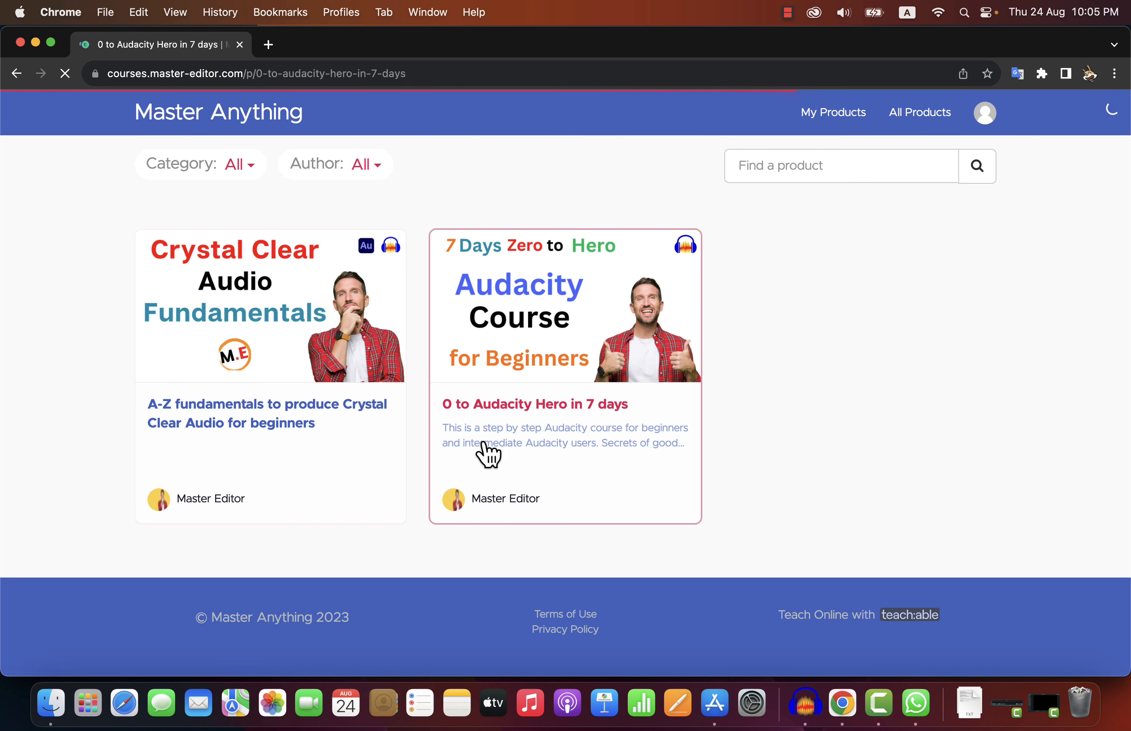
scroll(488, 454, down, 3)
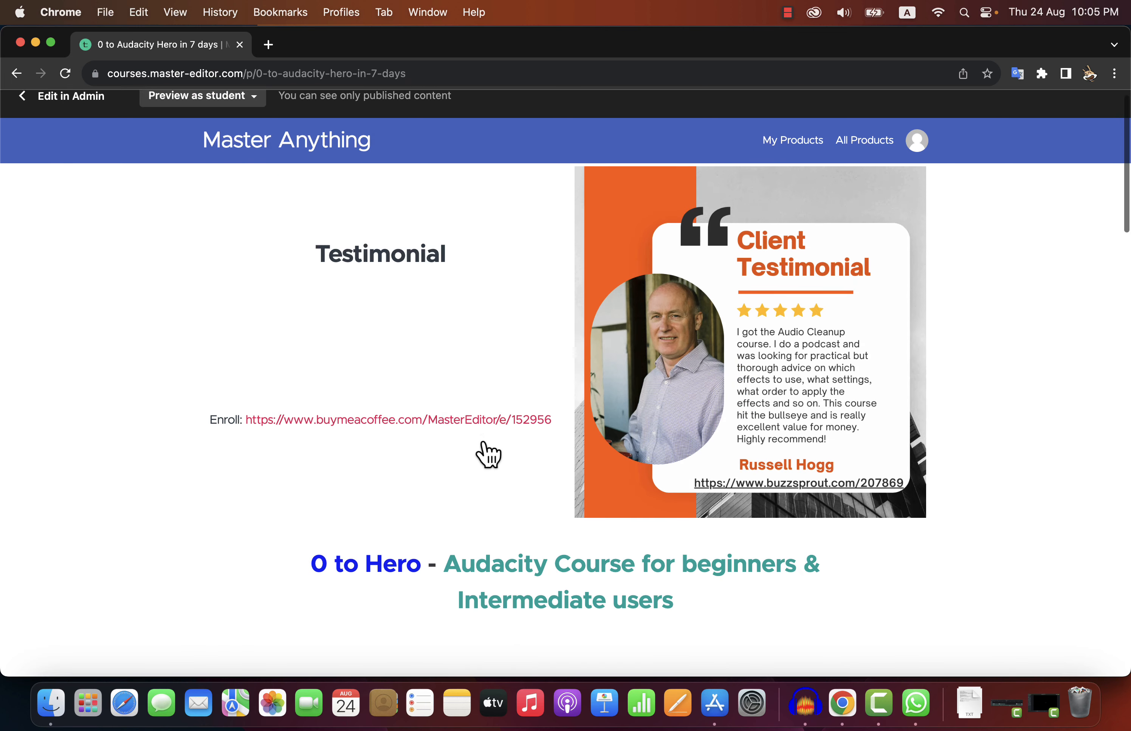
scroll(488, 455, down, 6)
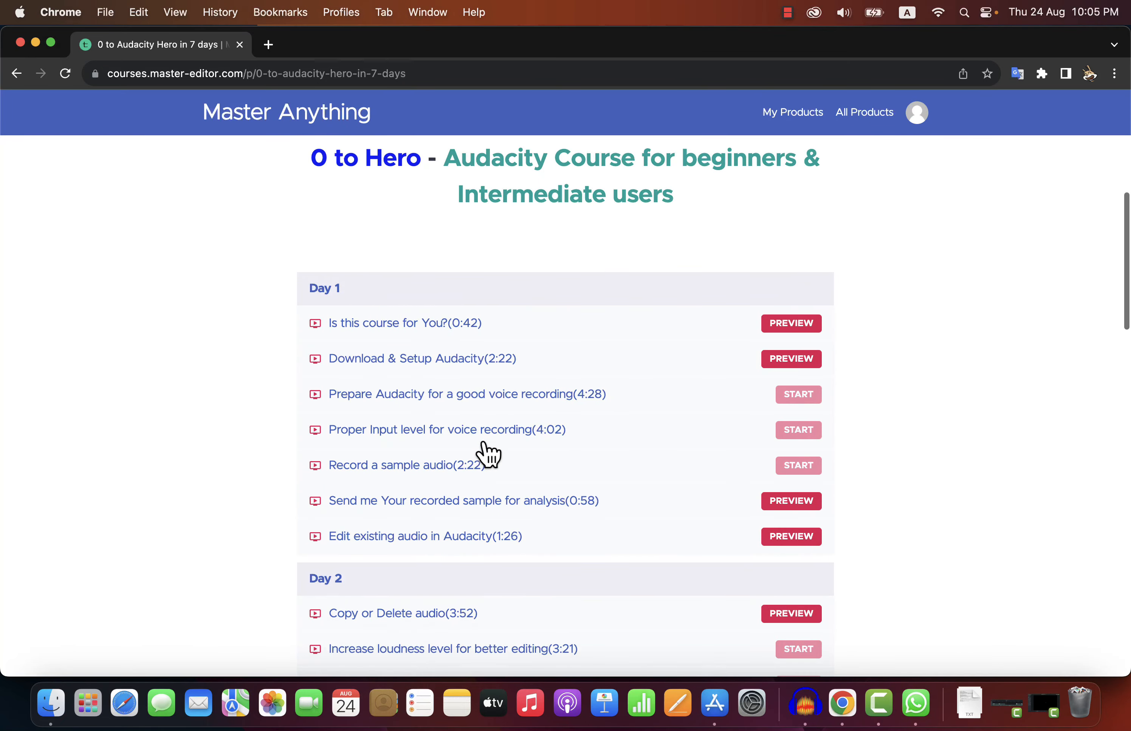
scroll(488, 455, down, 5)
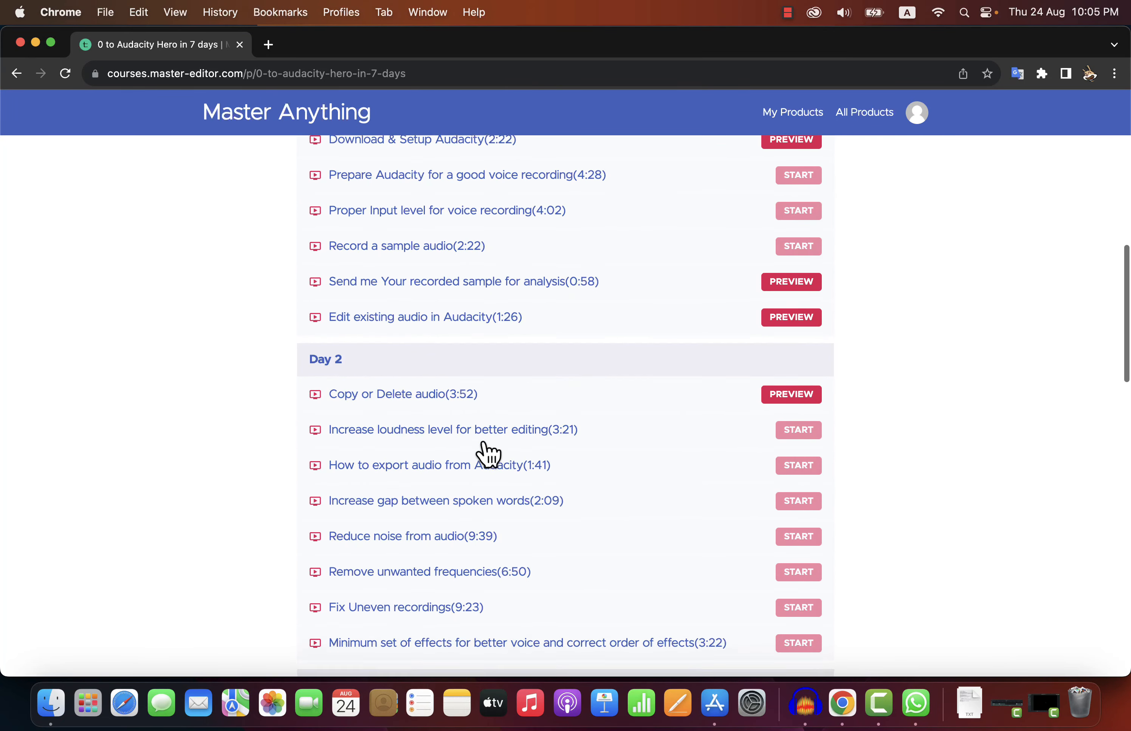
scroll(488, 454, down, 6)
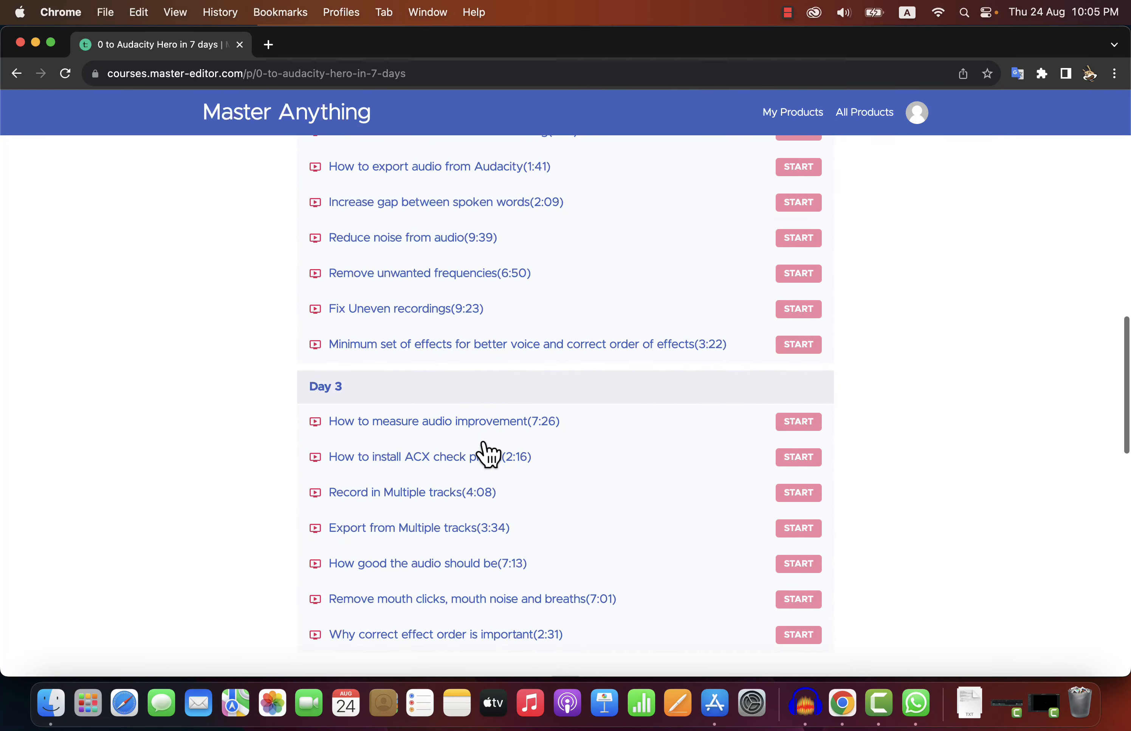
scroll(488, 454, down, 4)
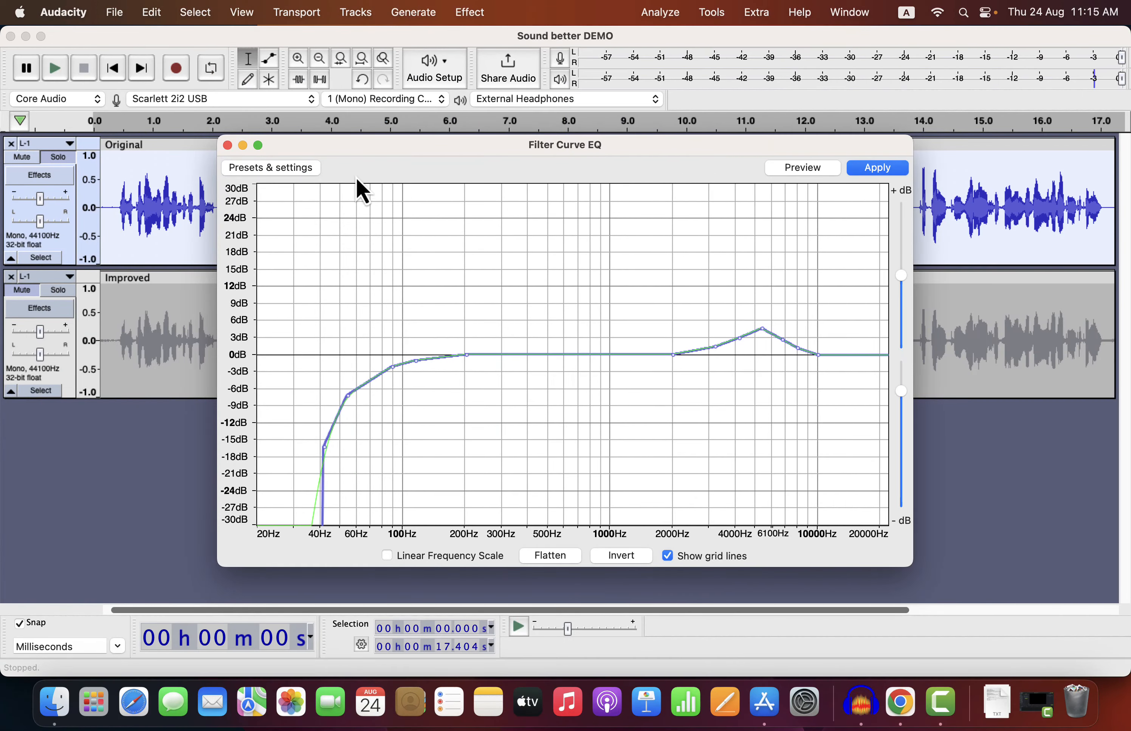
- In Audacity, load the Low rolloff for speech preset, reshape the curve to about -3 dB near 70 Hz, and apply the EQ
click(305, 168)
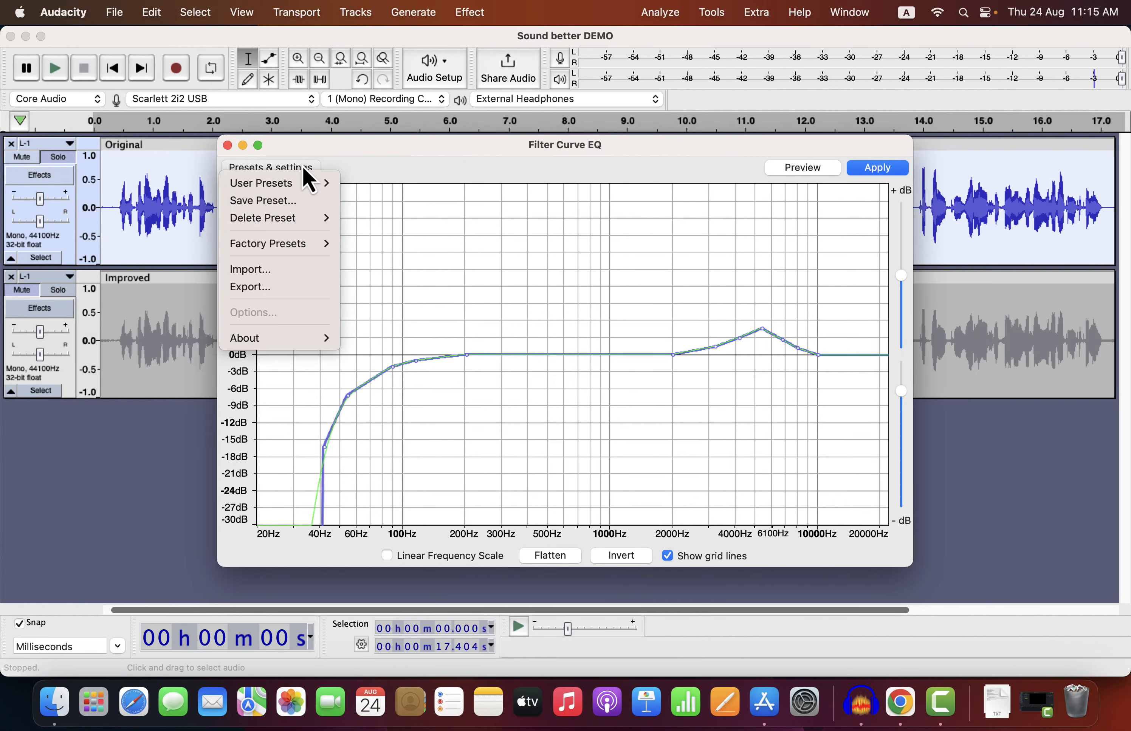
mouse_move(295, 251)
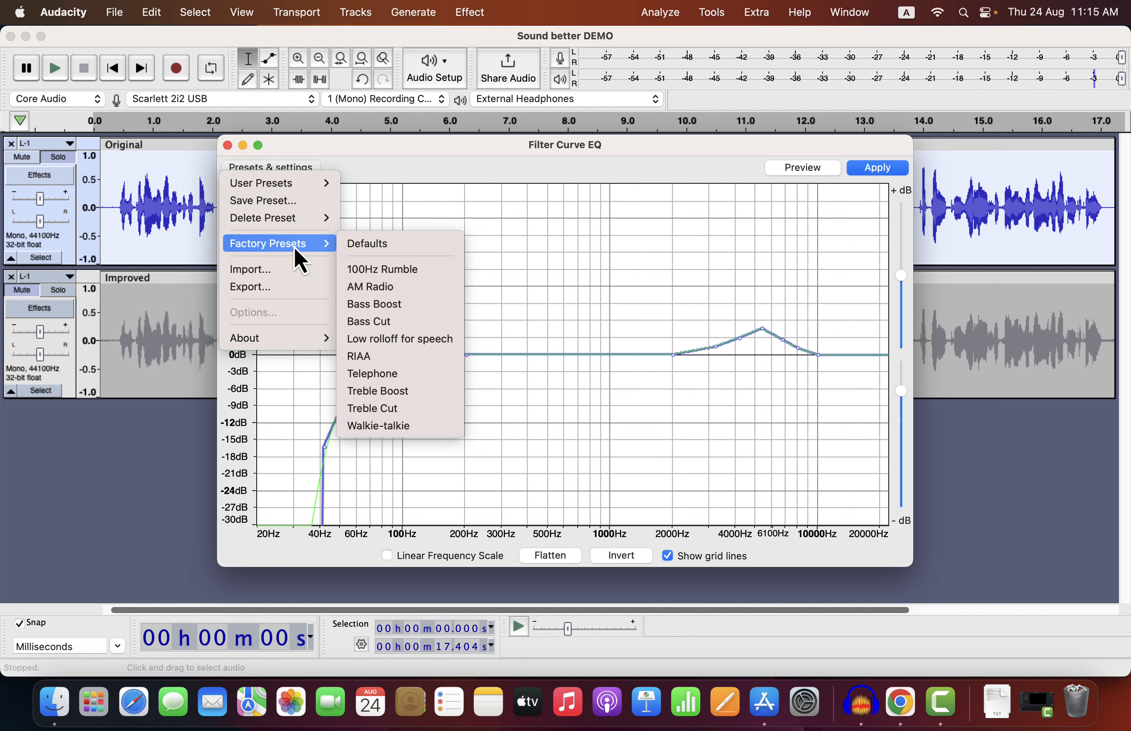
click(375, 347)
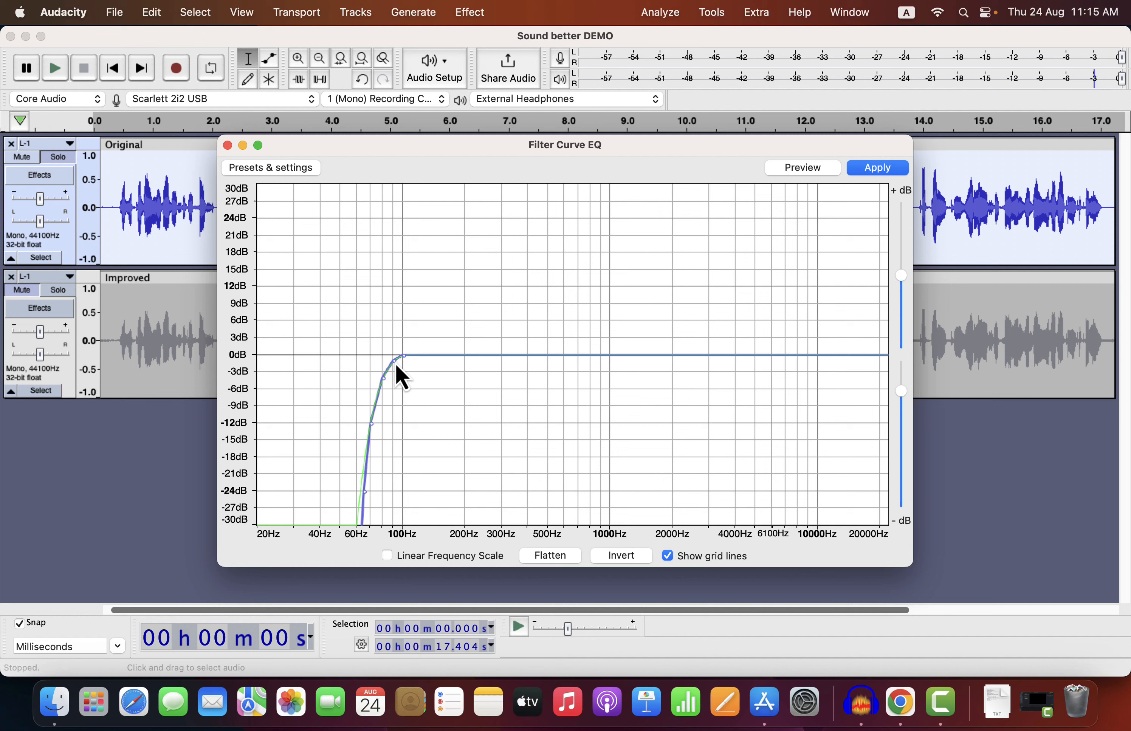
drag(394, 361, 371, 375)
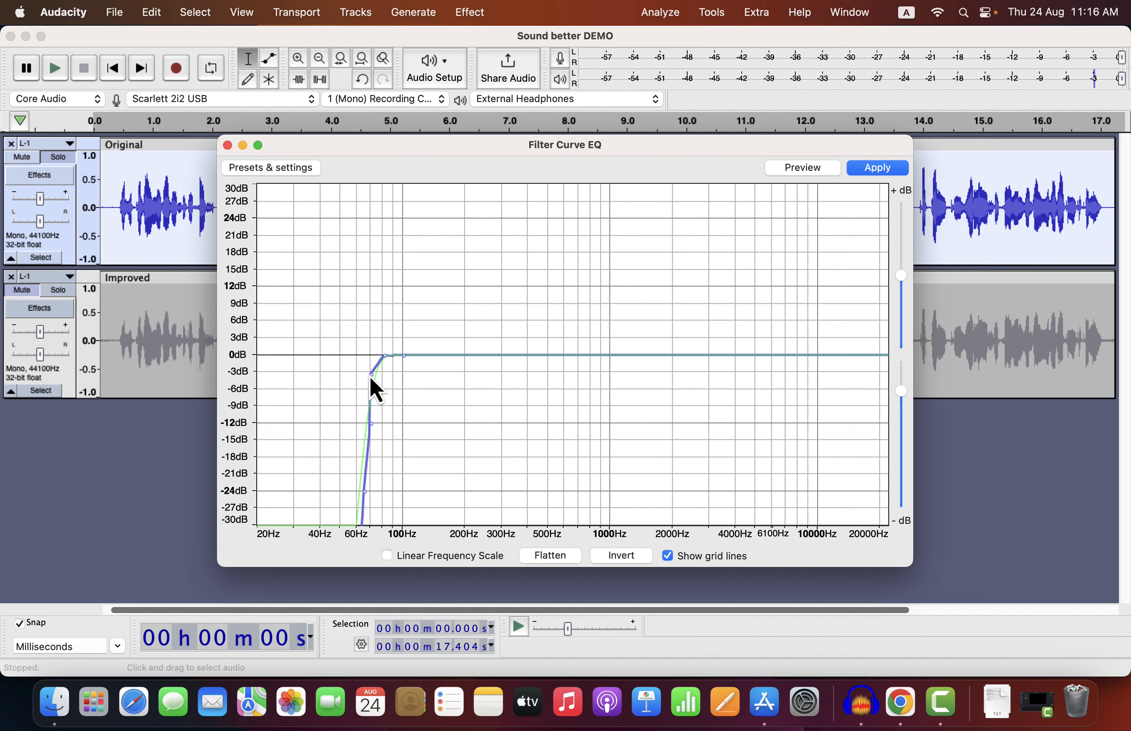
click(874, 170)
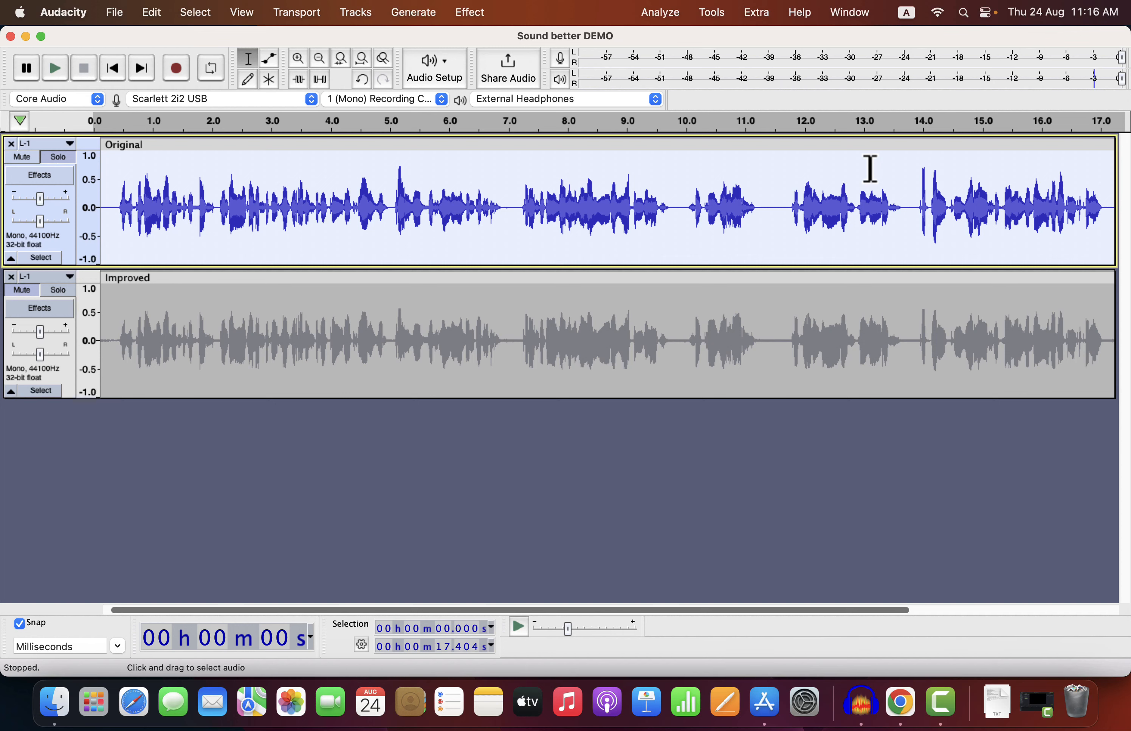
- Select the quieter phrase at about 5.6 to 7.0 seconds in the Original track and play it
drag(393, 202, 494, 208)
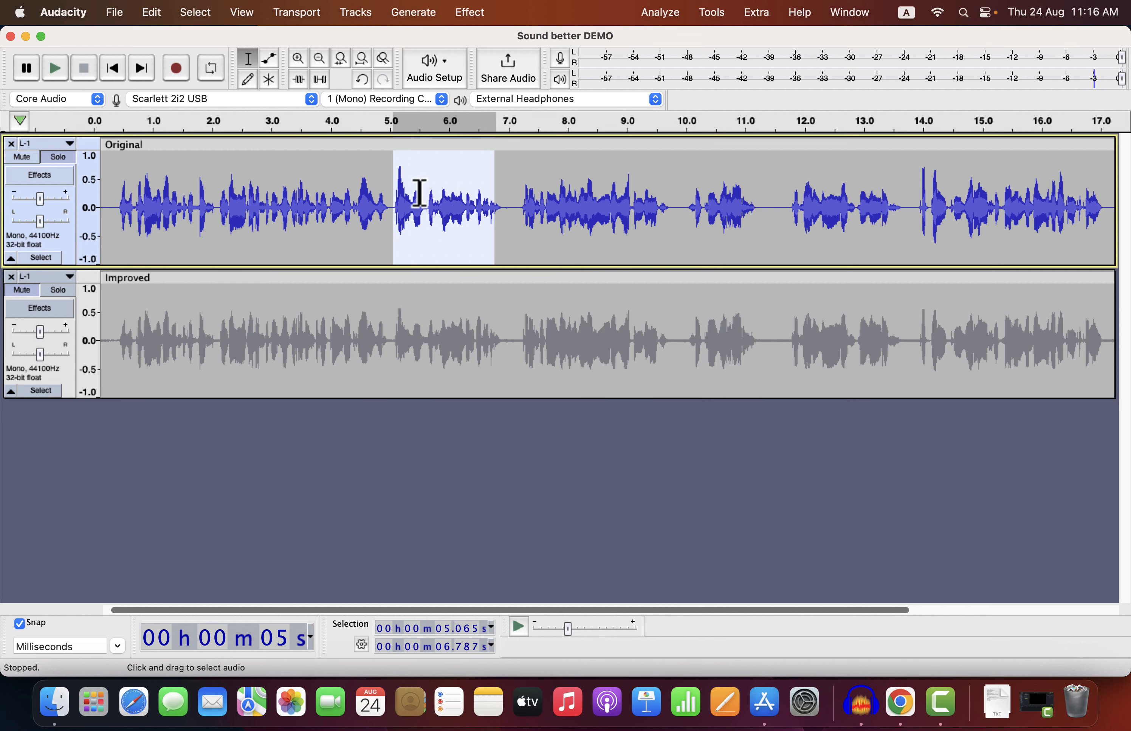
drag(421, 190, 508, 218)
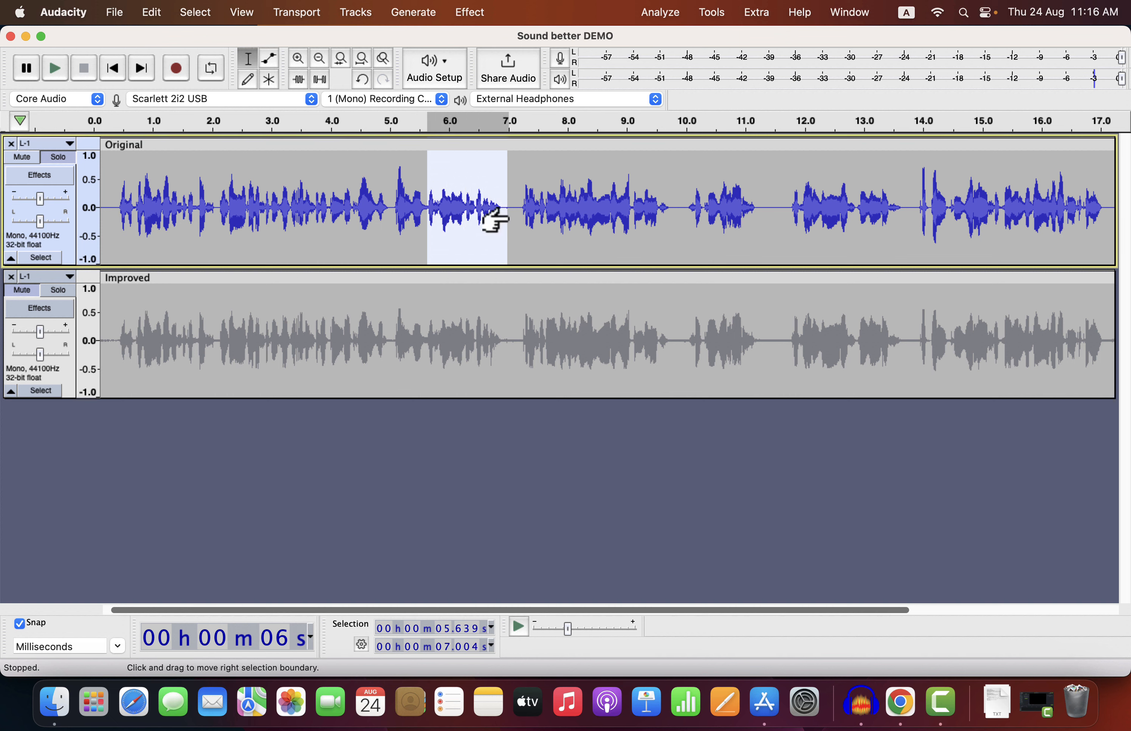
key(space)
- Compress the whole Original clip with a -12 dB threshold, 2.6:1 ratio, make-up gain for 0 dB and compression based on peaks
double_click(507, 218)
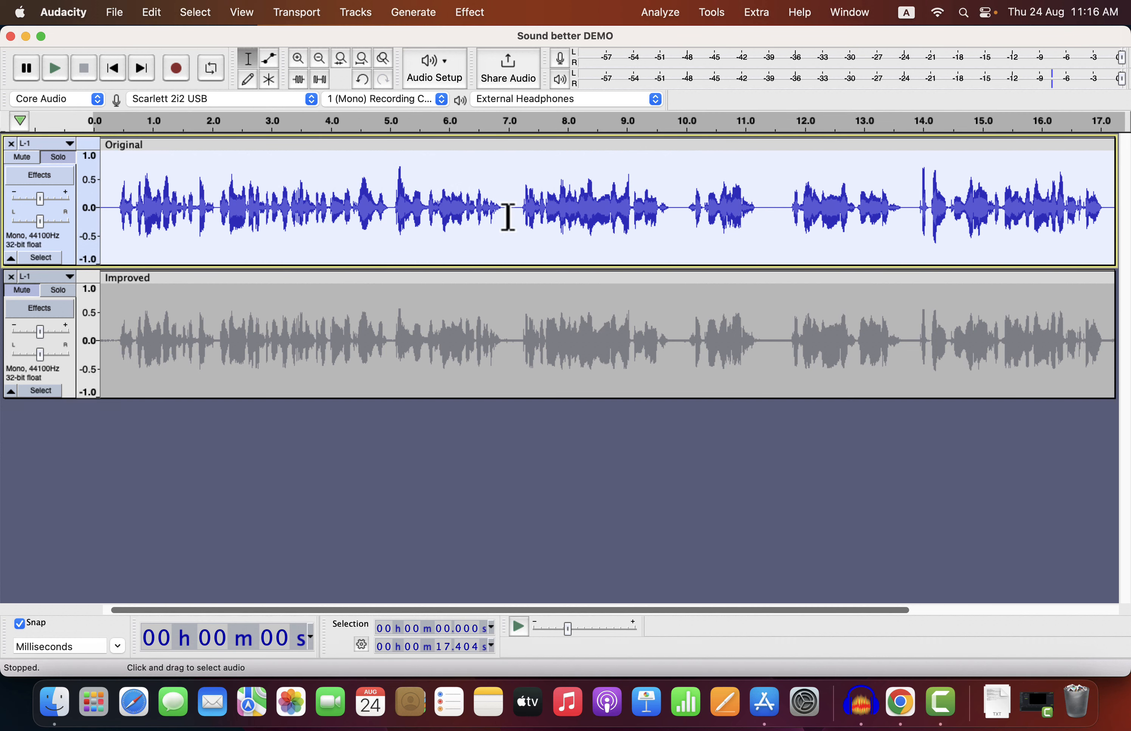
click(470, 12)
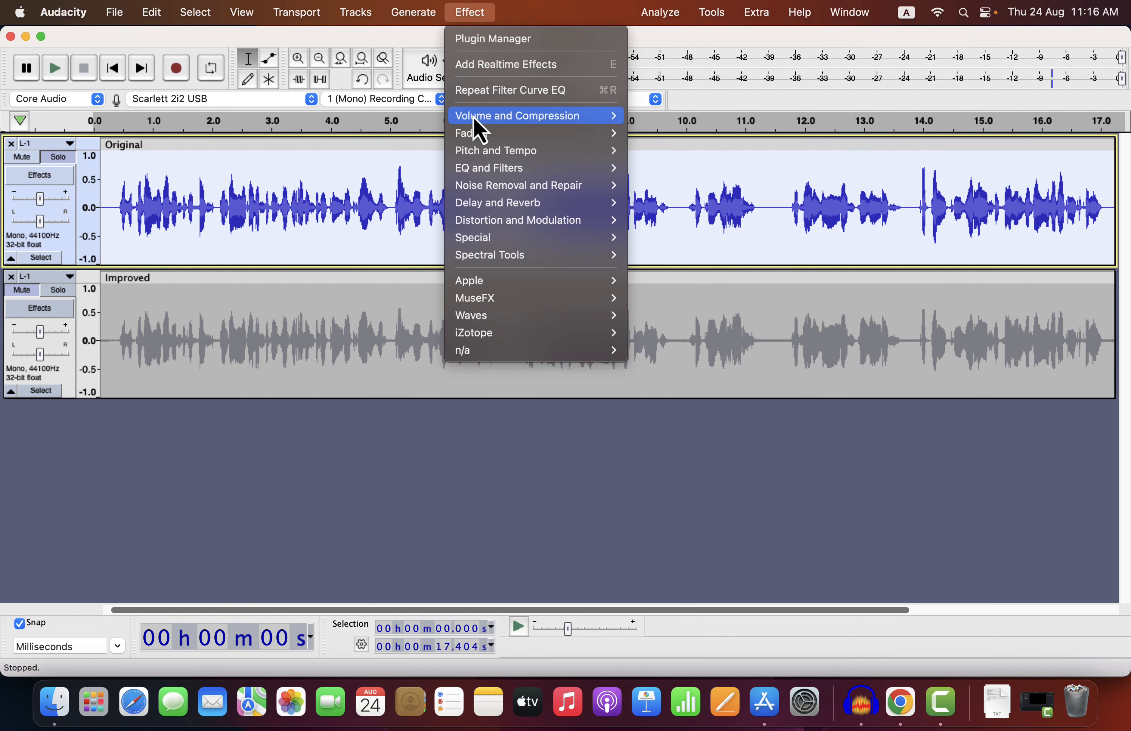
mouse_move(475, 120)
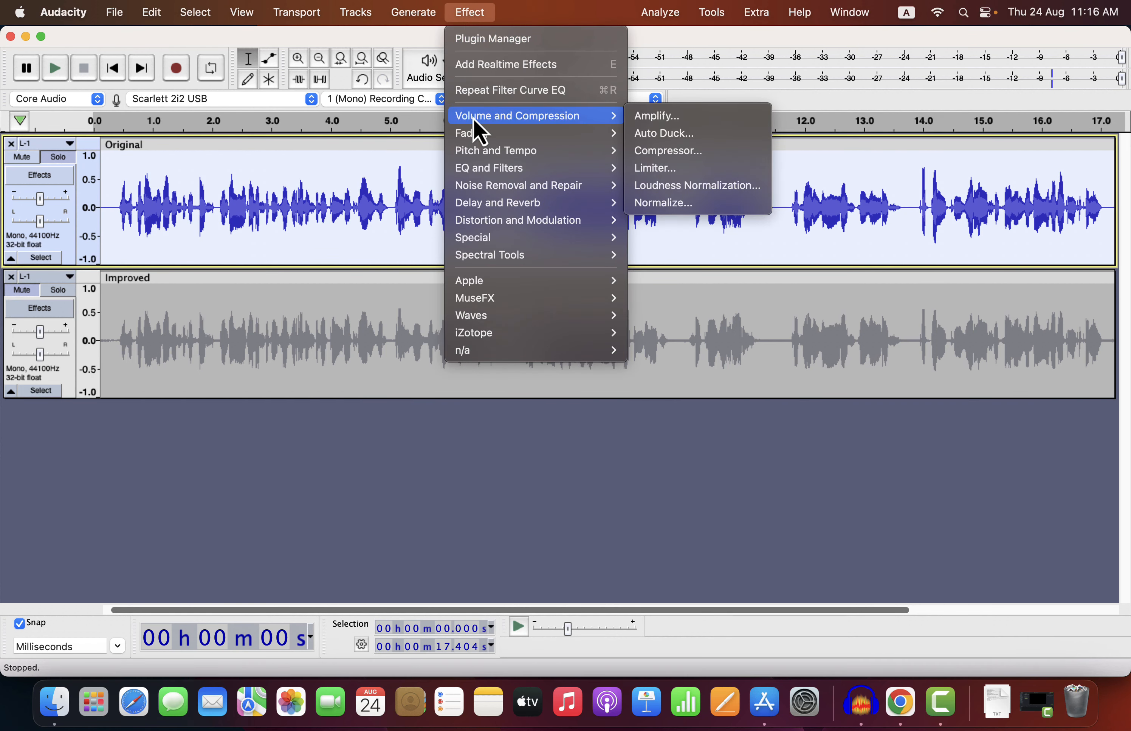
click(636, 152)
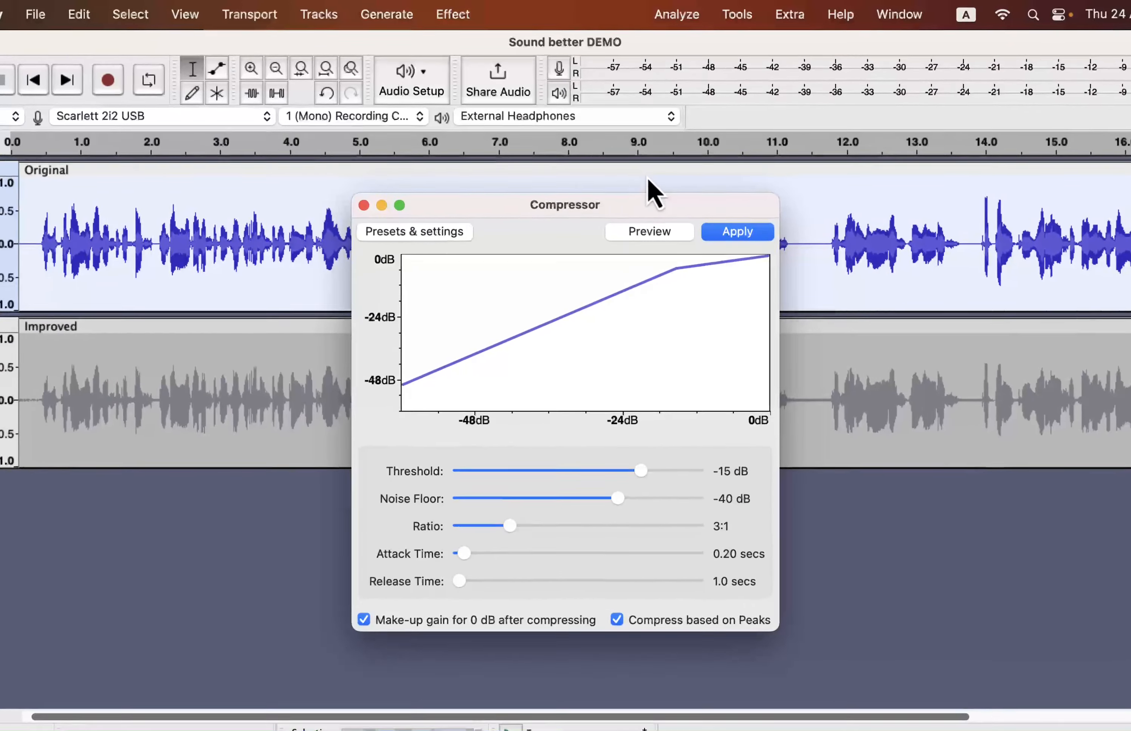
drag(642, 471, 655, 480)
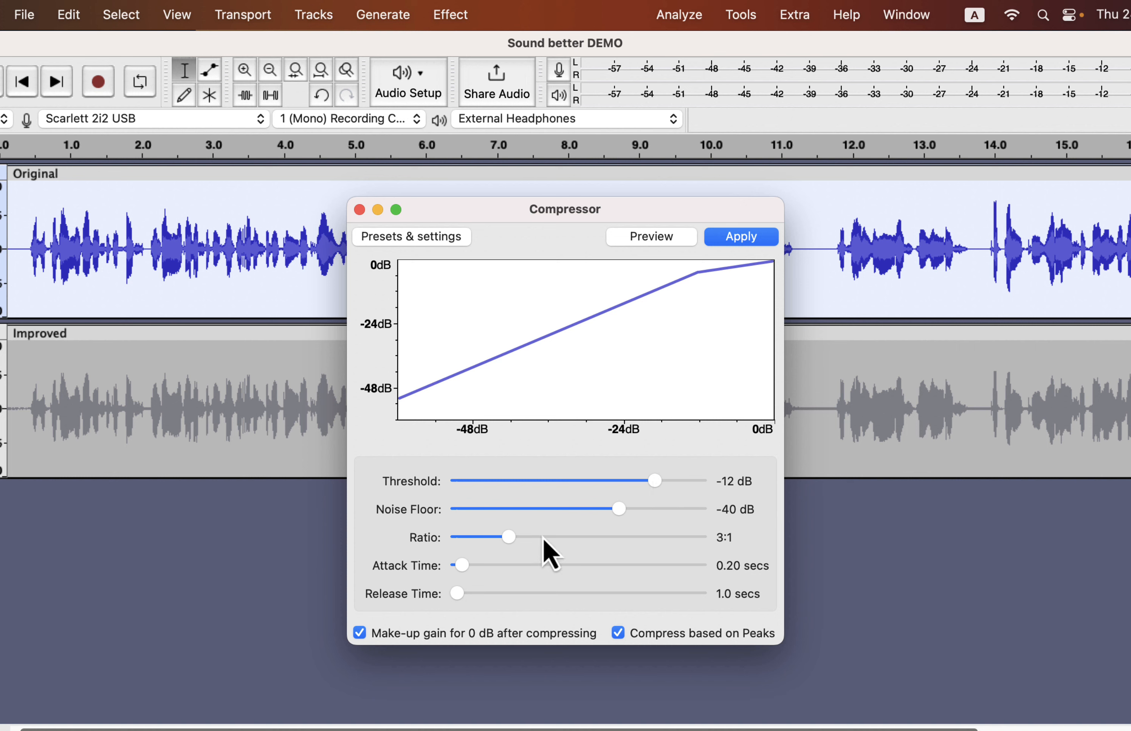
mouse_move(509, 539)
mouse_down()
mouse_move(538, 542)
mouse_move(490, 541)
mouse_move(500, 538)
mouse_up()
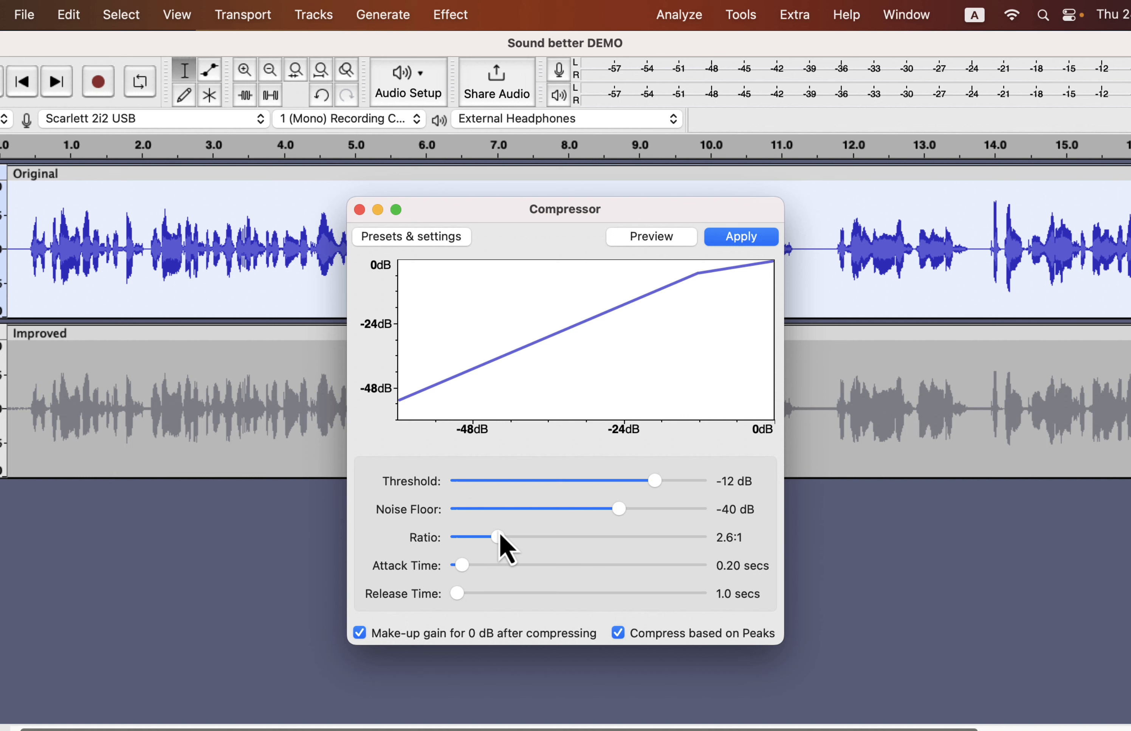
click(361, 634)
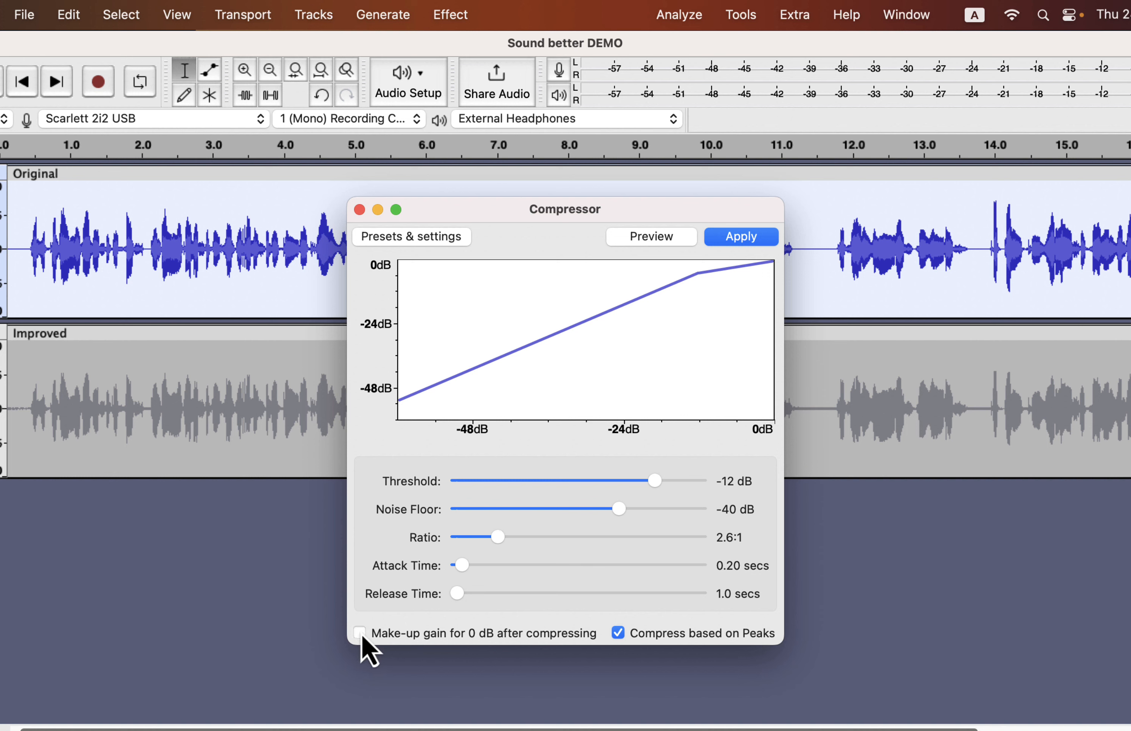
click(361, 635)
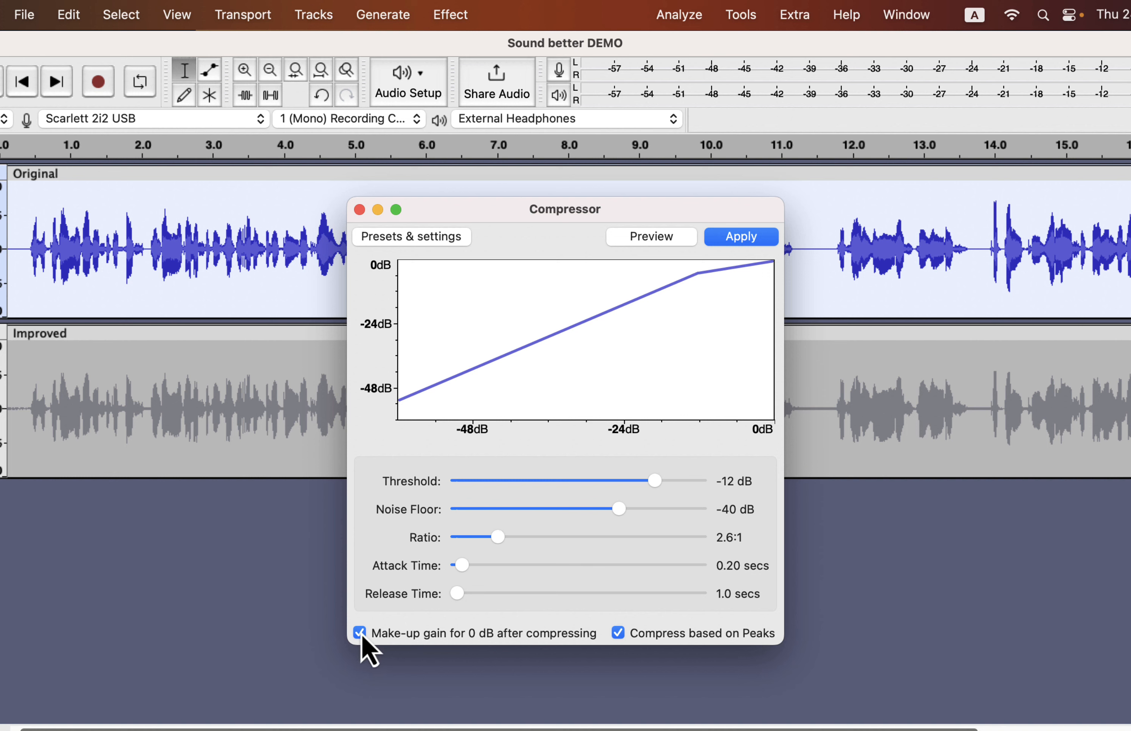
click(619, 634)
click(619, 634)
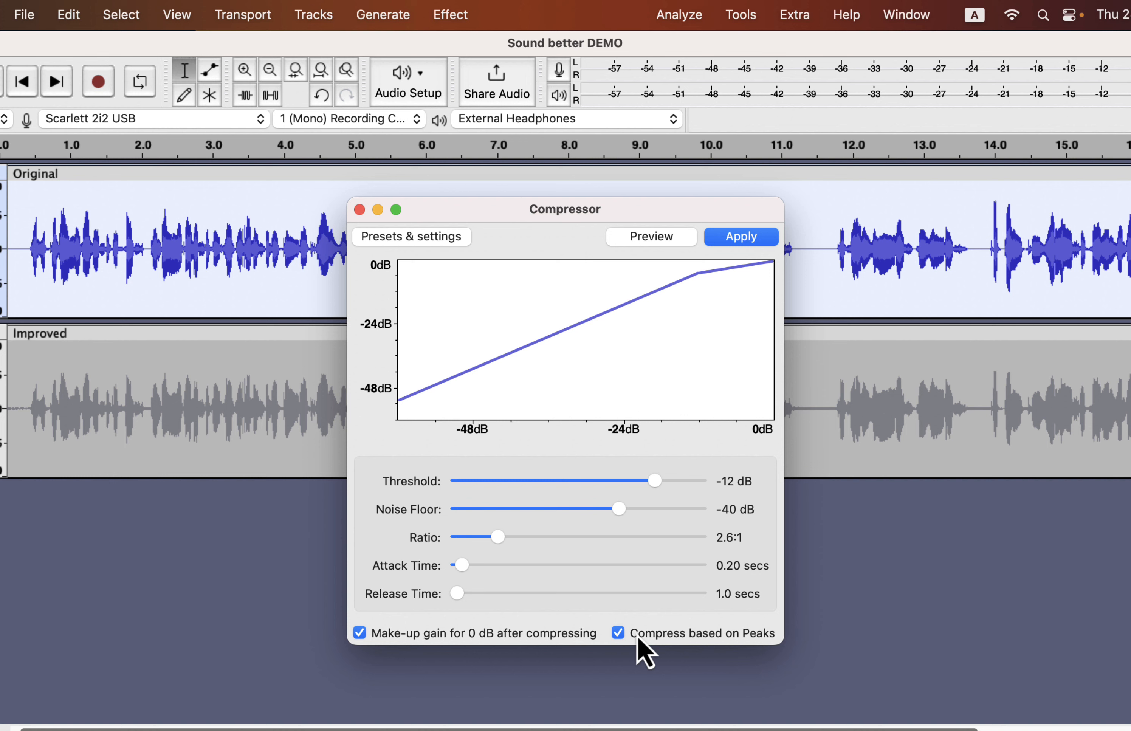
click(758, 236)
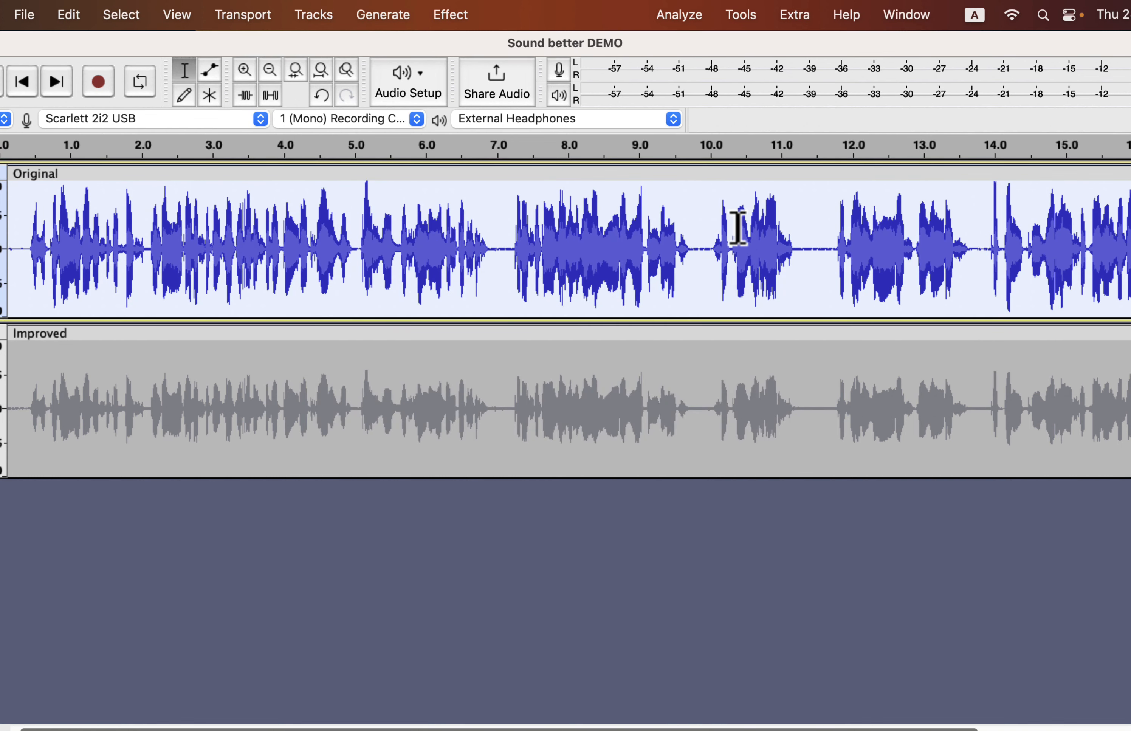
- Normalize the compressed Original clip to a -3.0 dB peak amplitude with DC offset removed
click(470, 14)
mouse_move(475, 141)
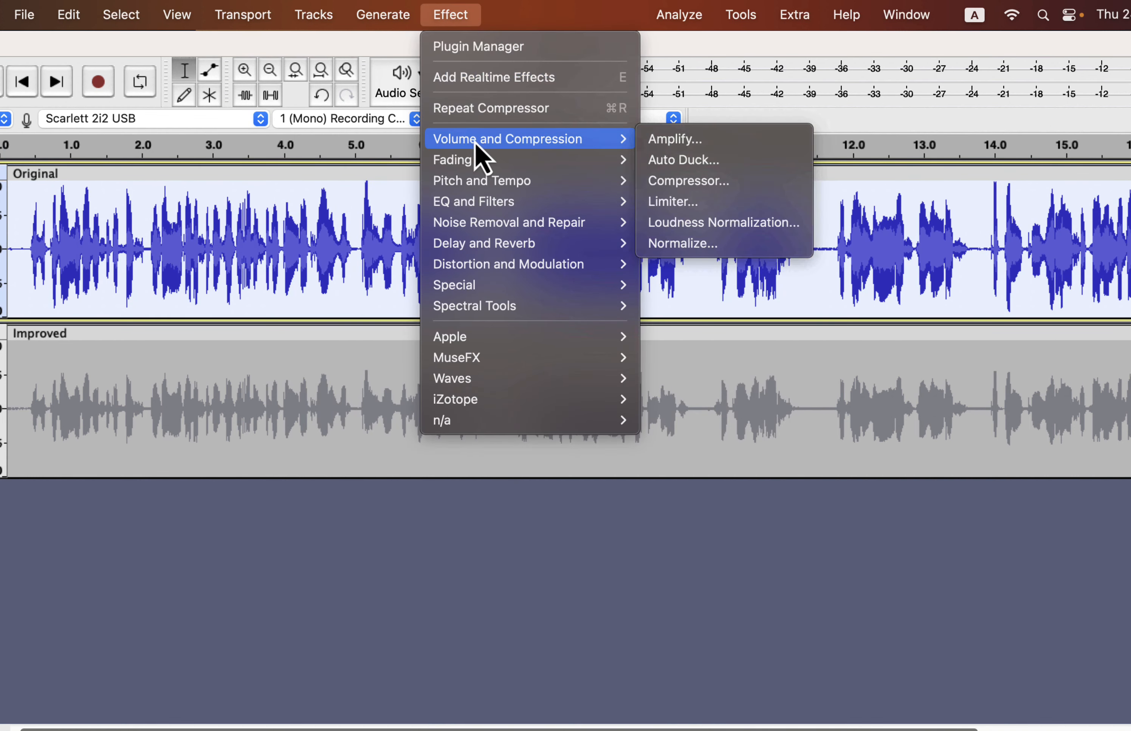
click(667, 245)
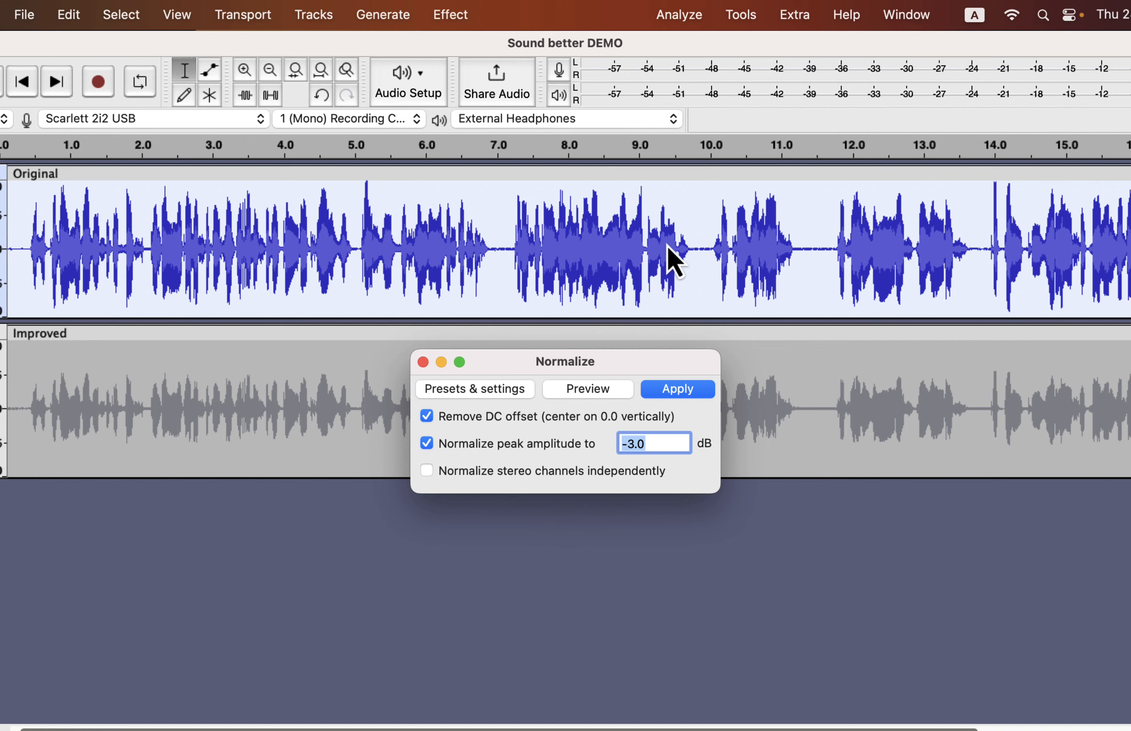
click(690, 392)
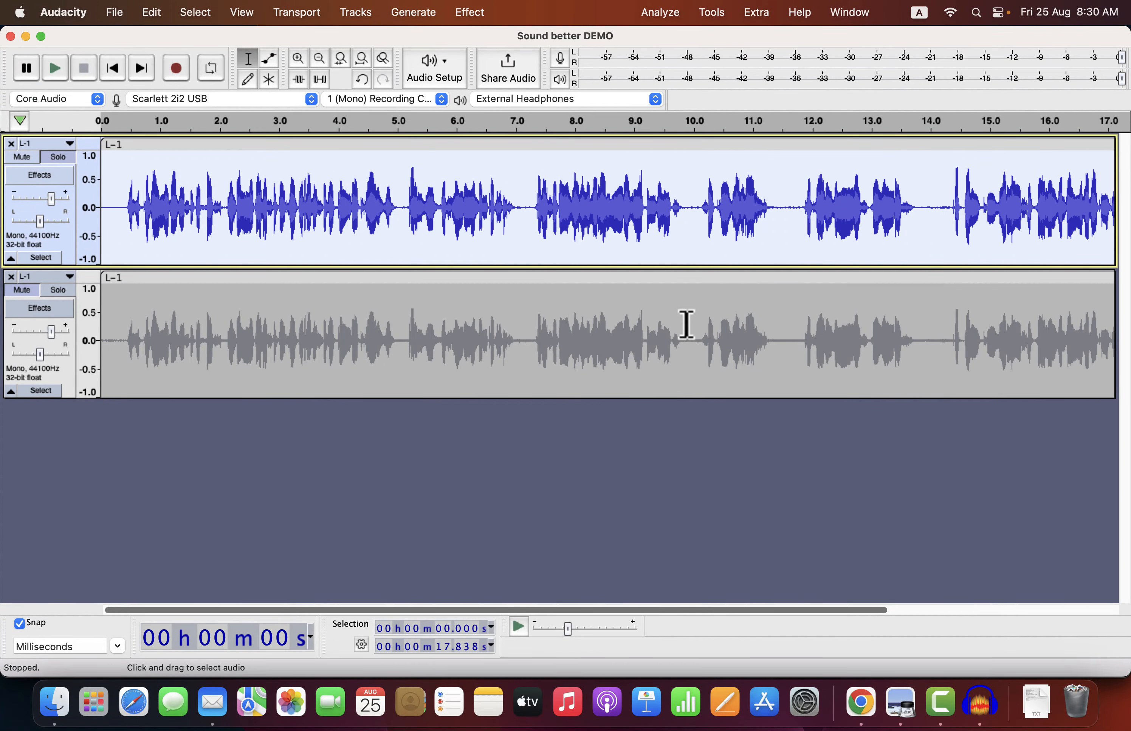
- Run ACX Check on the whole processed clip in the upper track
click(658, 17)
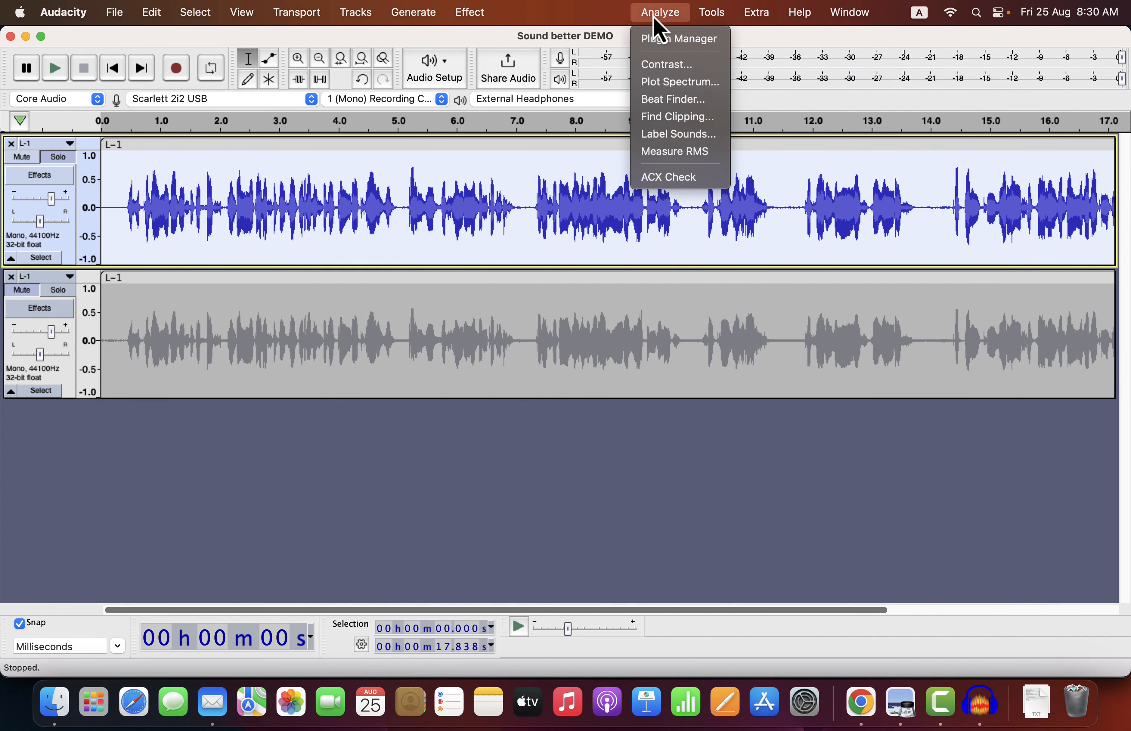
click(717, 187)
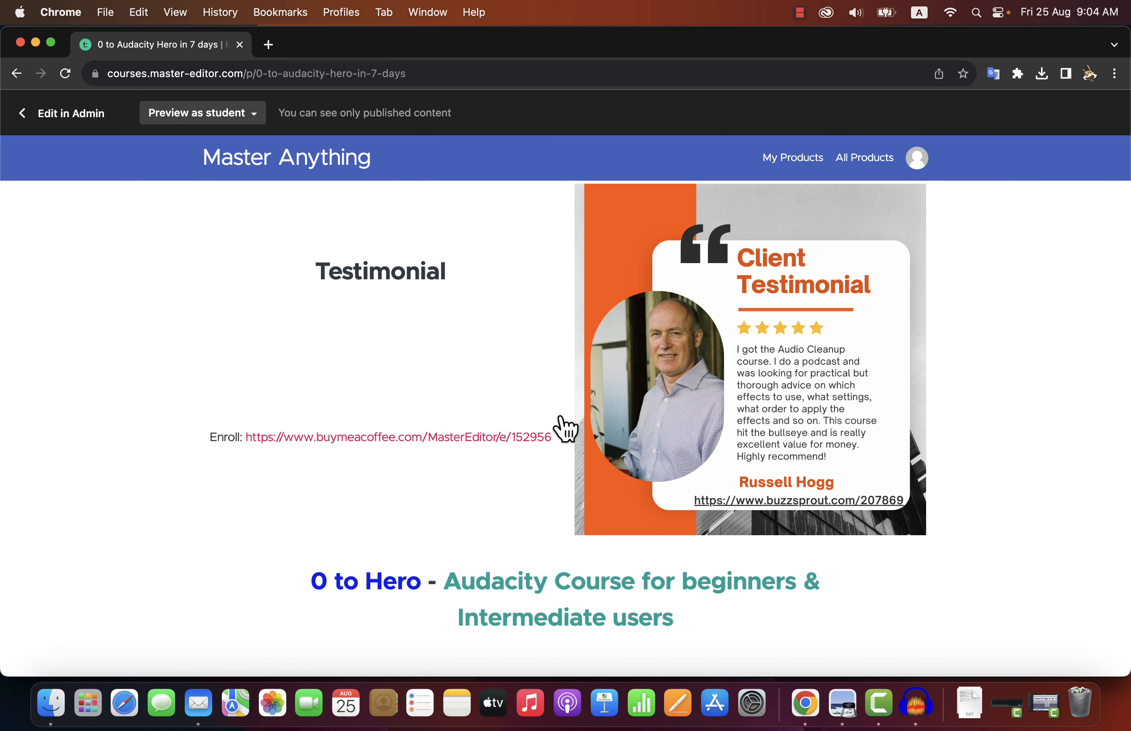
- Switch to Chrome and browse the Audacity course page down to its Day 1 lessons
scroll(546, 529, down, 5)
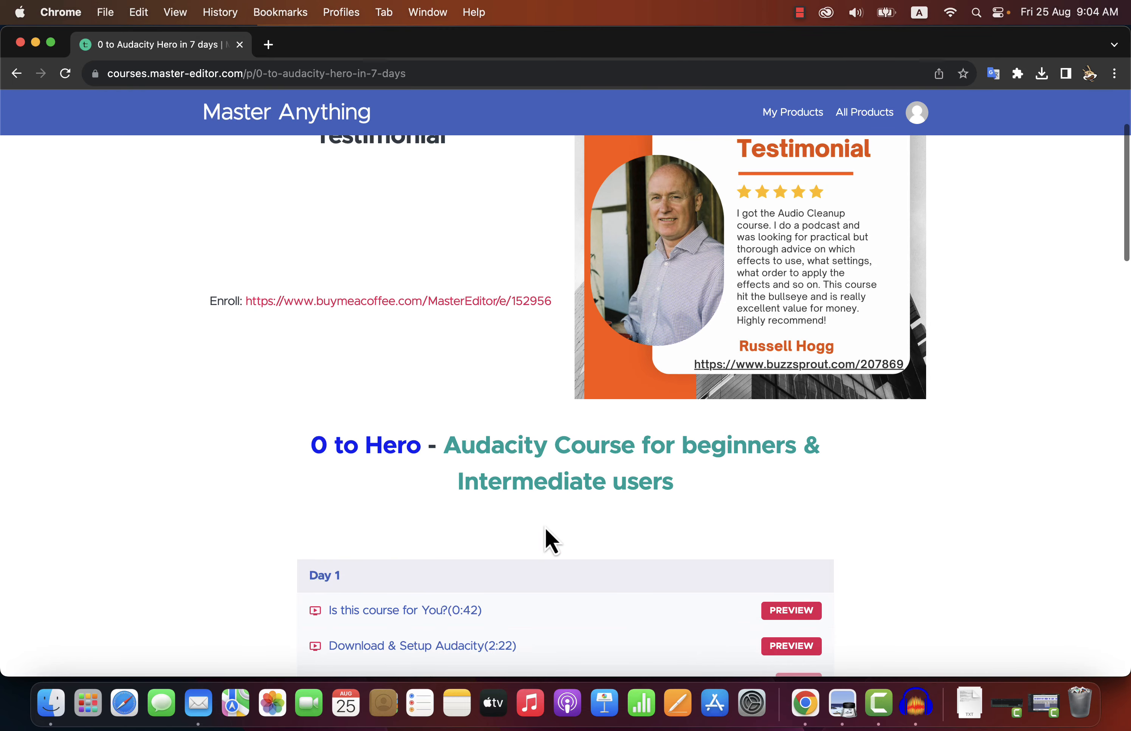
- Read through the Day 1 and Day 2 lesson lists on the 0 to Audacity Hero course page
scroll(544, 527, down, 8)
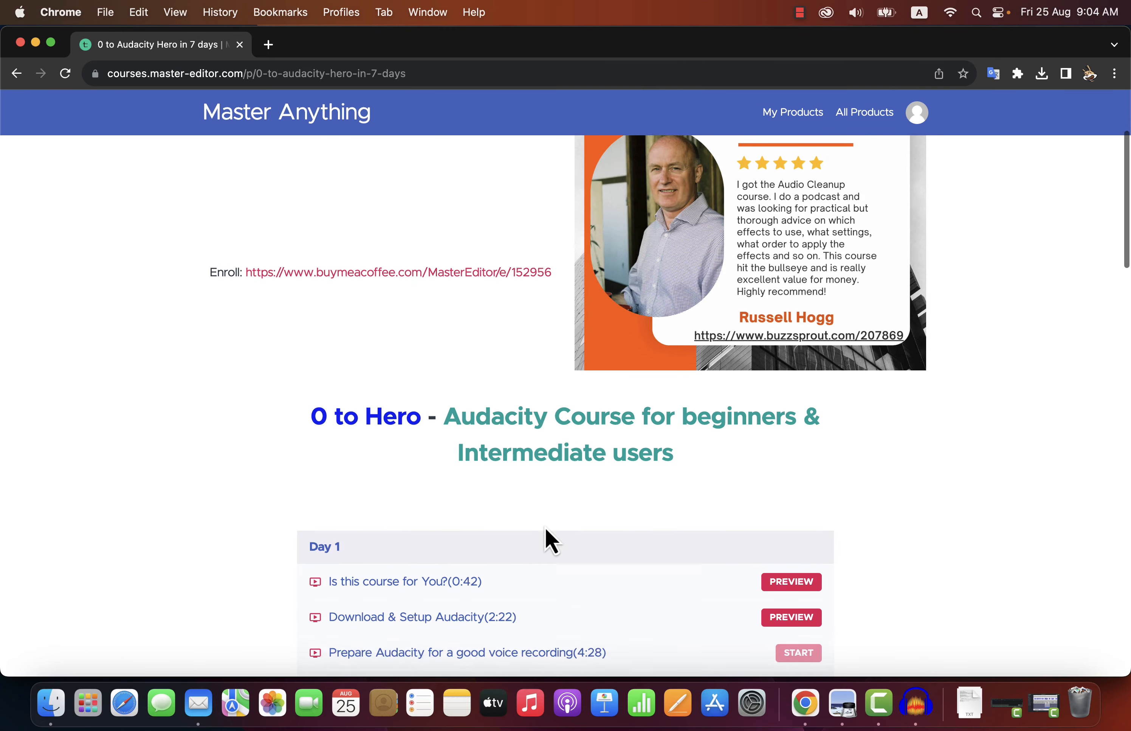
scroll(544, 527, down, 8)
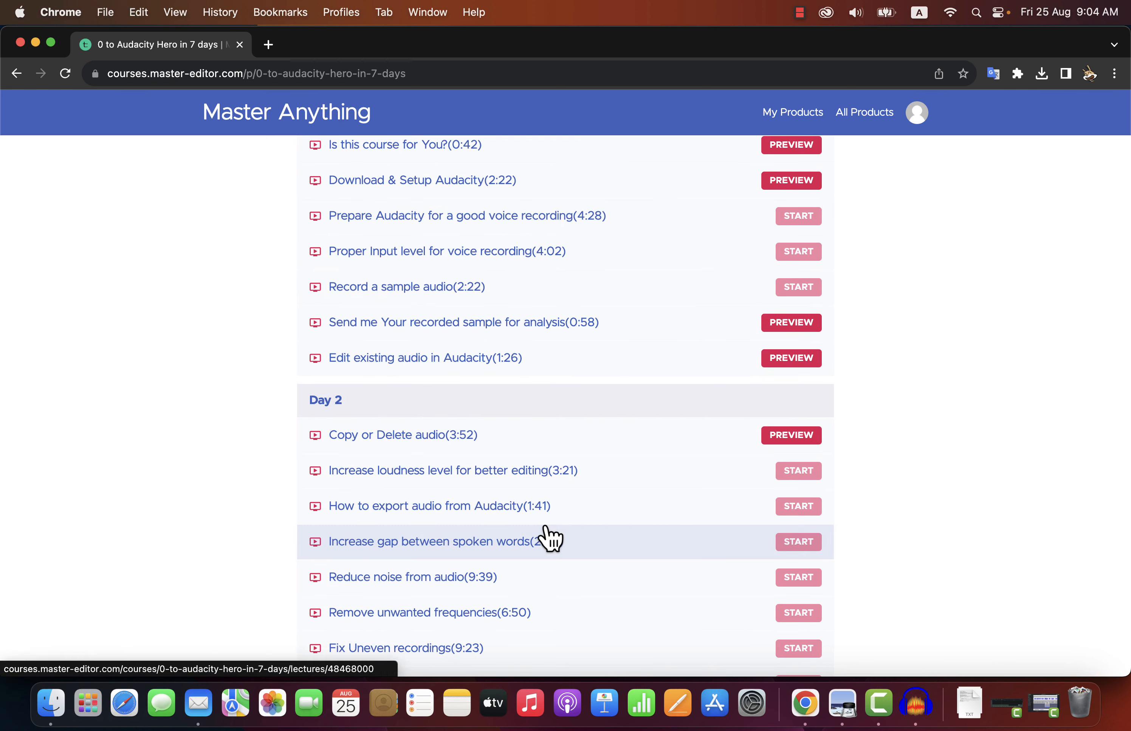
scroll(550, 538, down, 15)
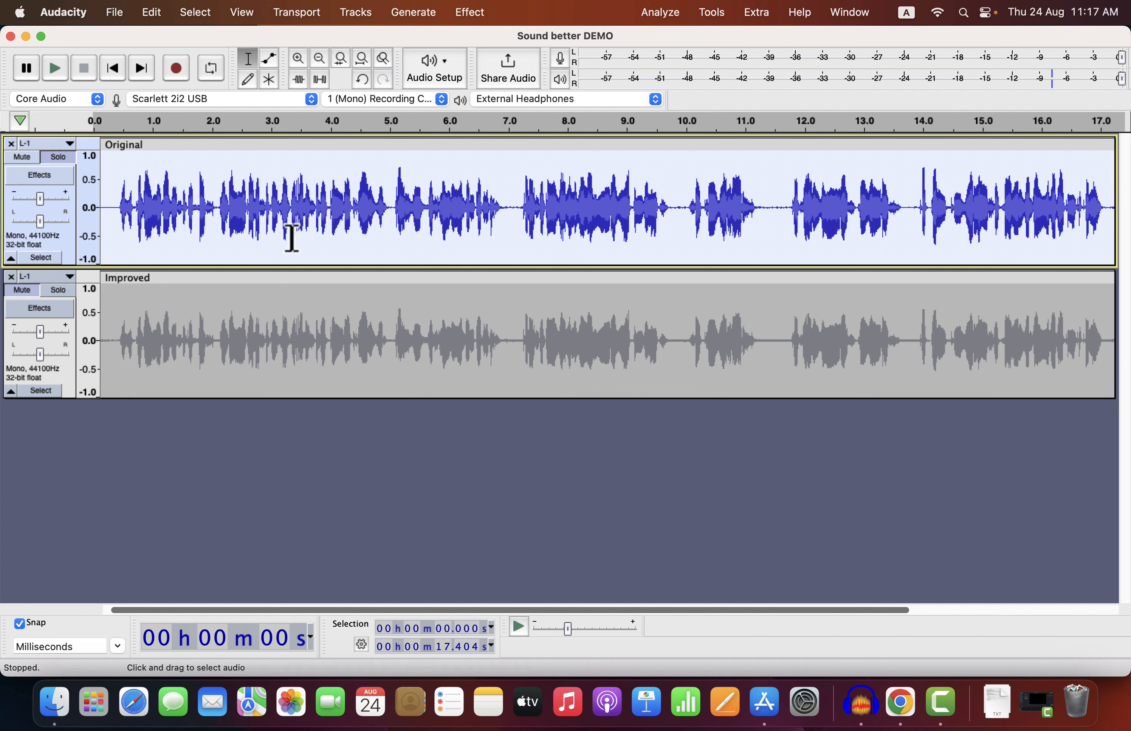
- Switch to Audacity and play from near the start, alternating solo between the Original and Improved tracks to compare them
click(95, 198)
key(space)
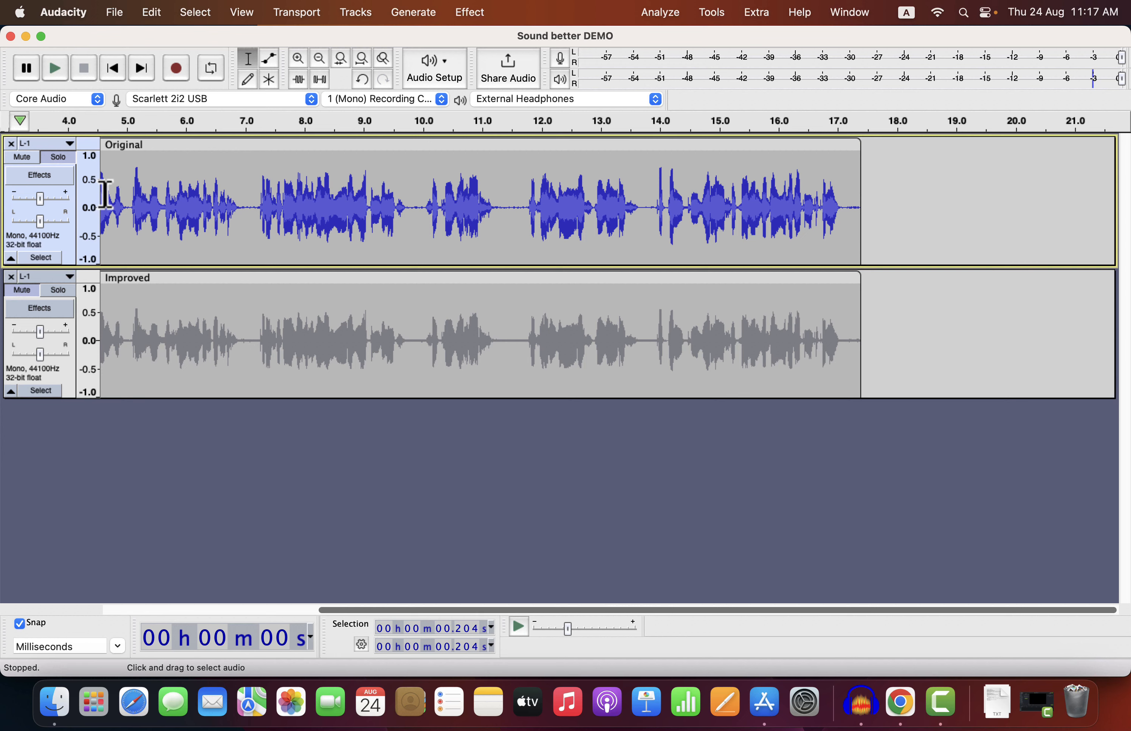
click(66, 297)
scroll(136, 305, left, 5)
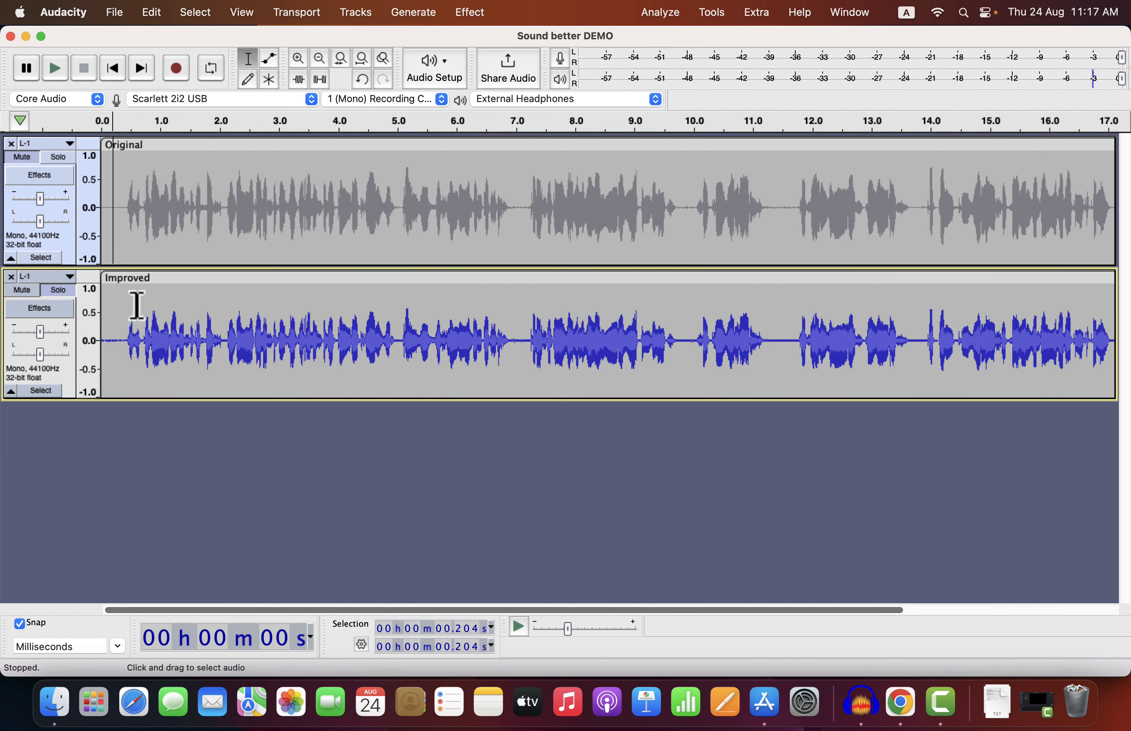
key(space)
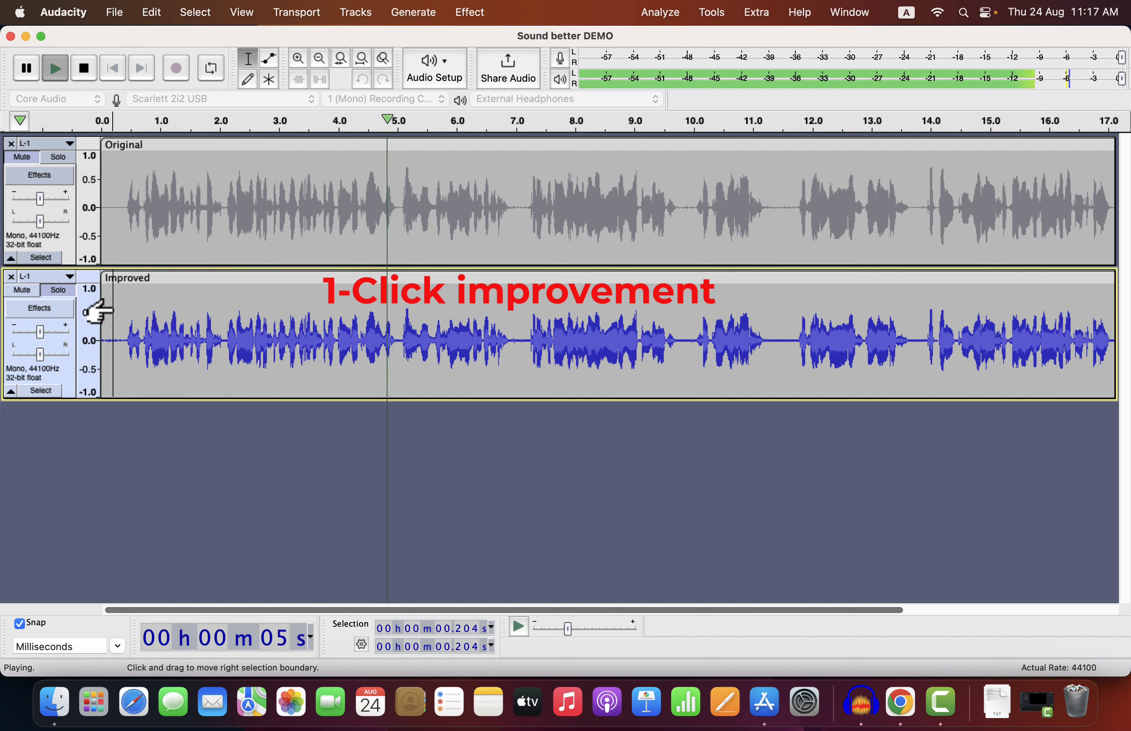
click(57, 158)
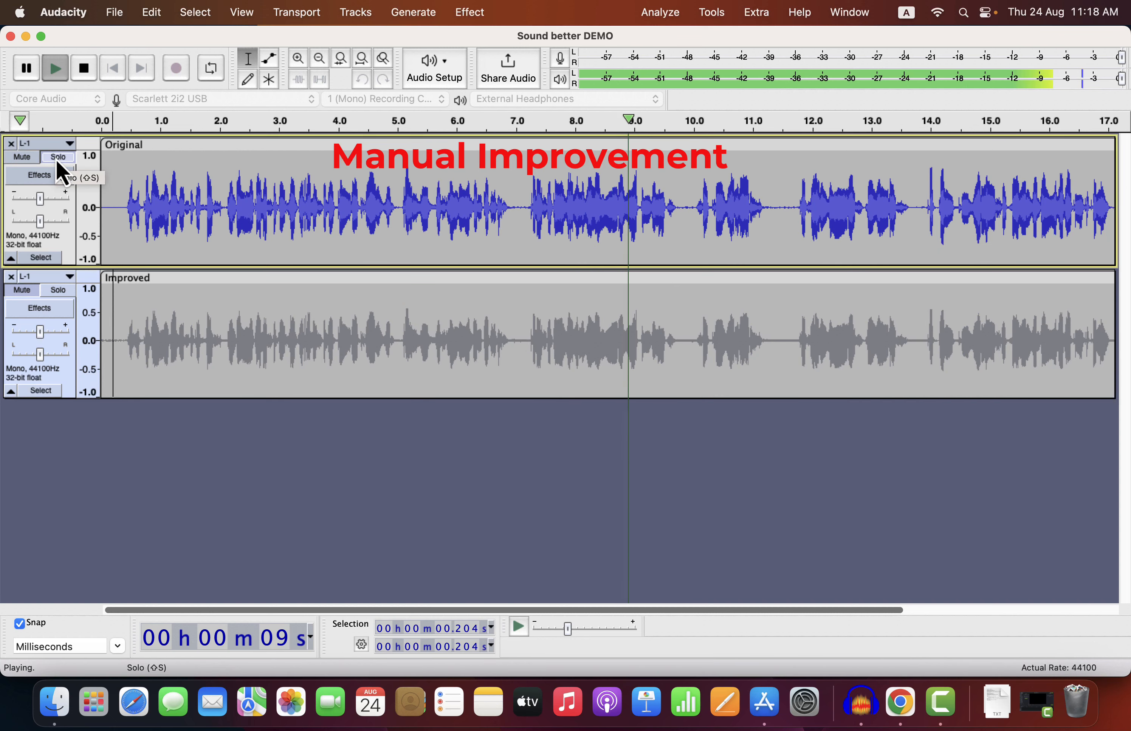
click(58, 291)
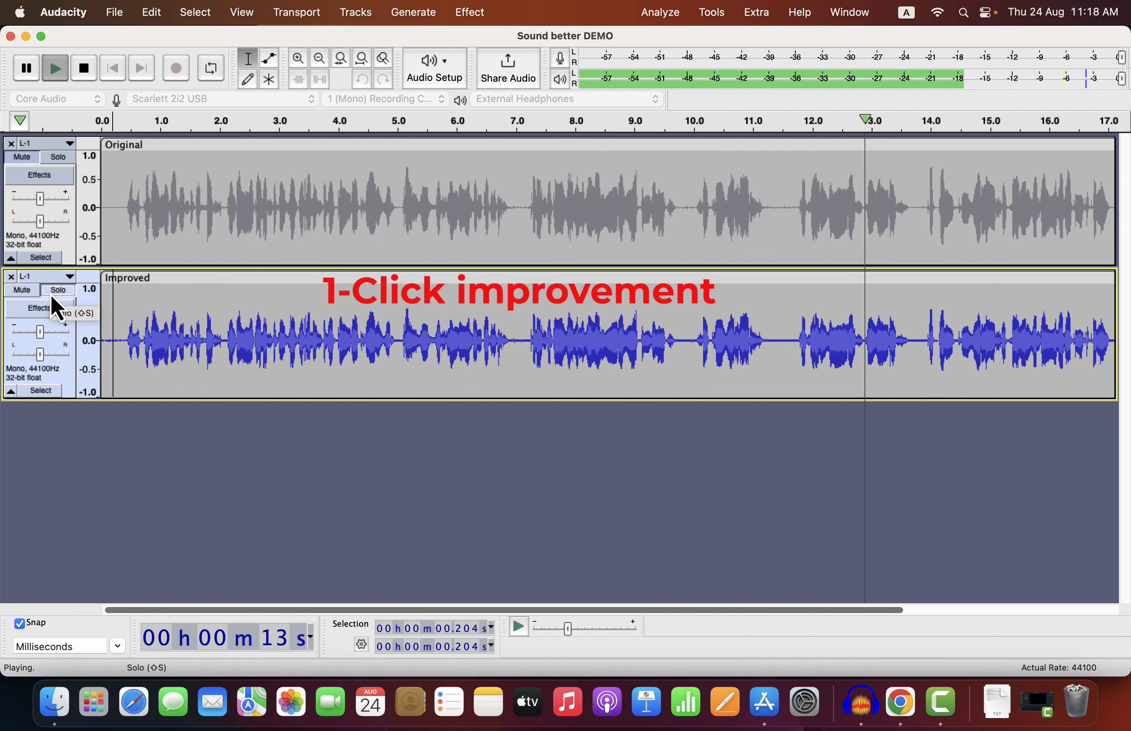
click(61, 160)
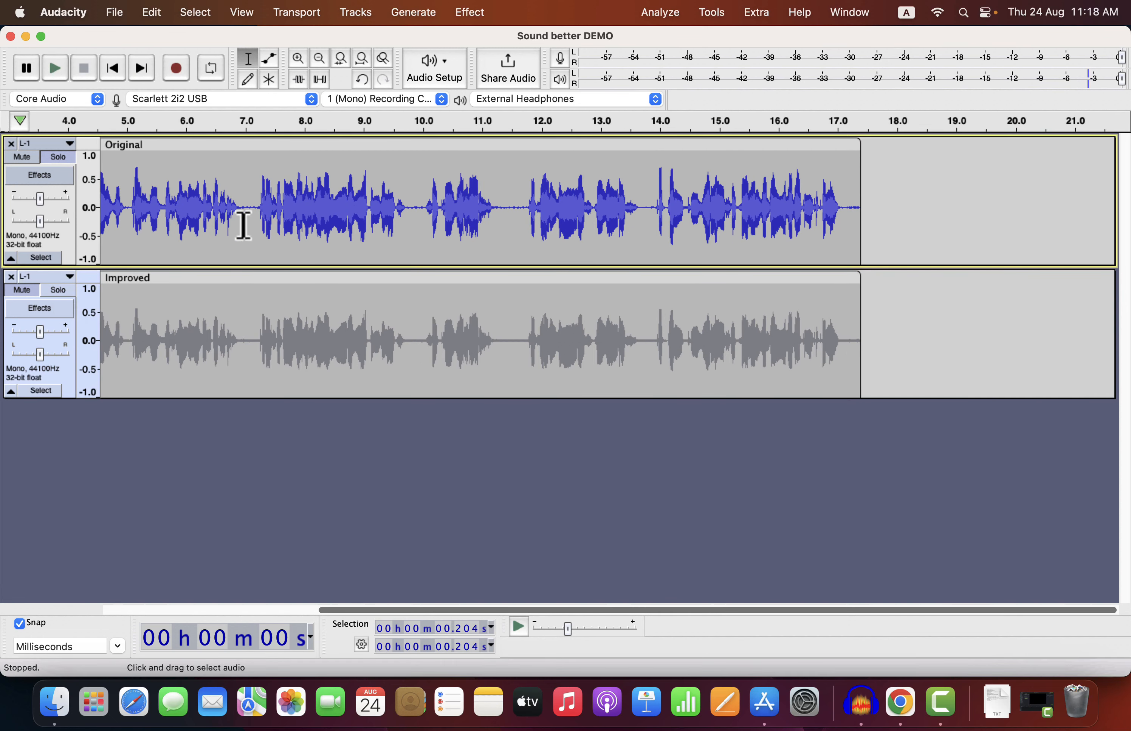
- Normalize the whole Original clip to a -5.0 dB peak amplitude with DC offset removed
double_click(278, 216)
click(471, 12)
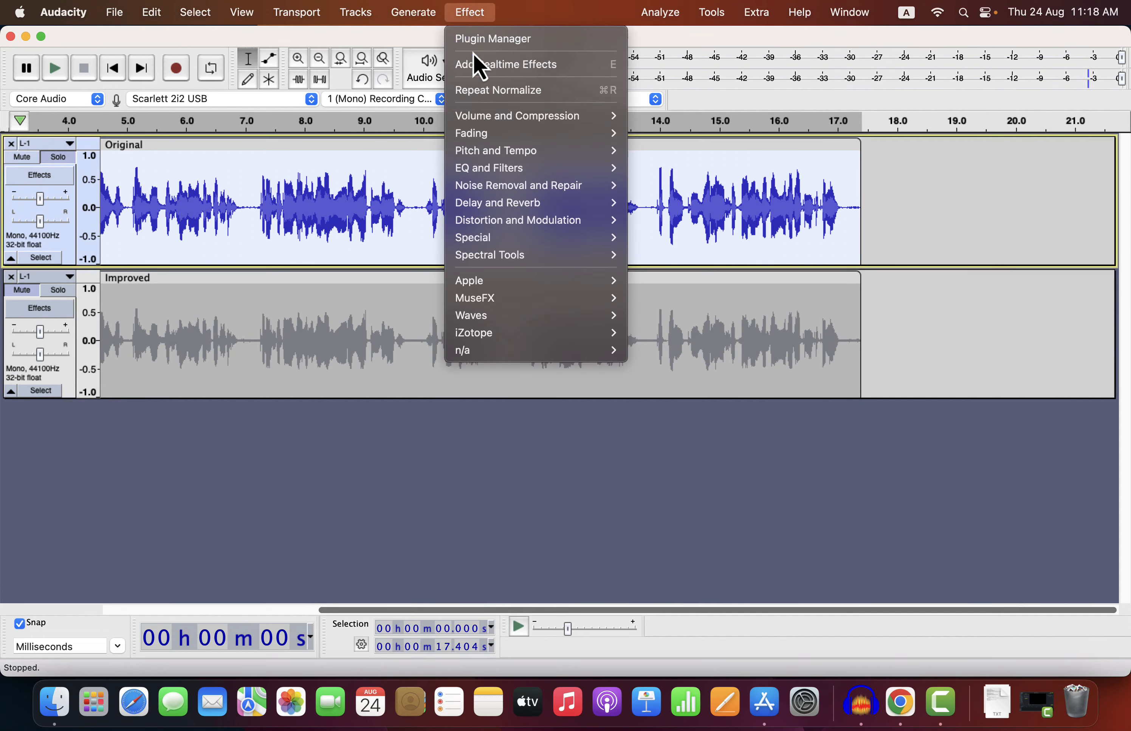
mouse_move(490, 122)
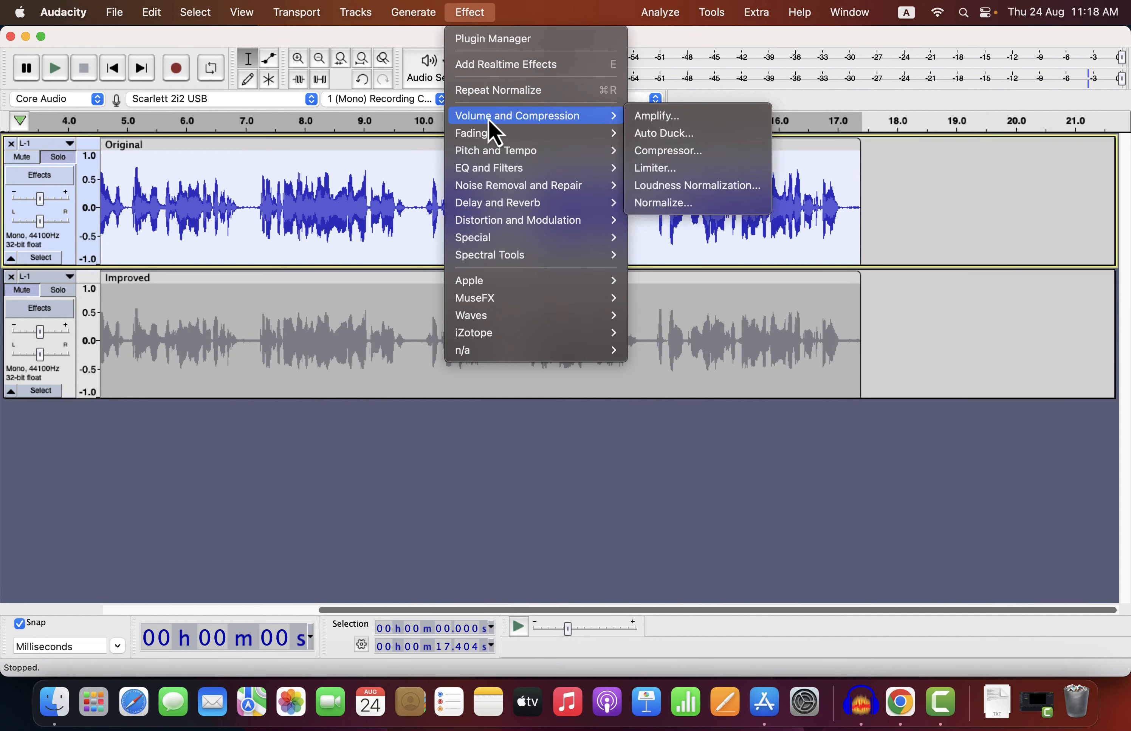
click(665, 204)
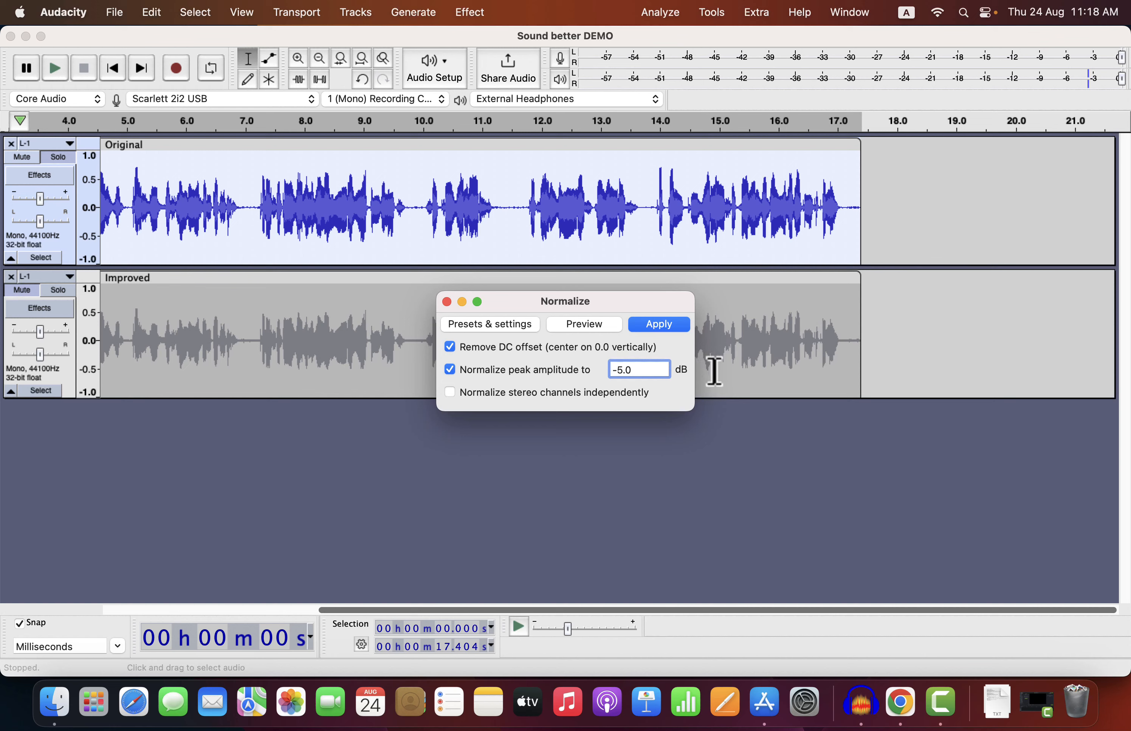
click(670, 326)
scroll(625, 301, left, 5)
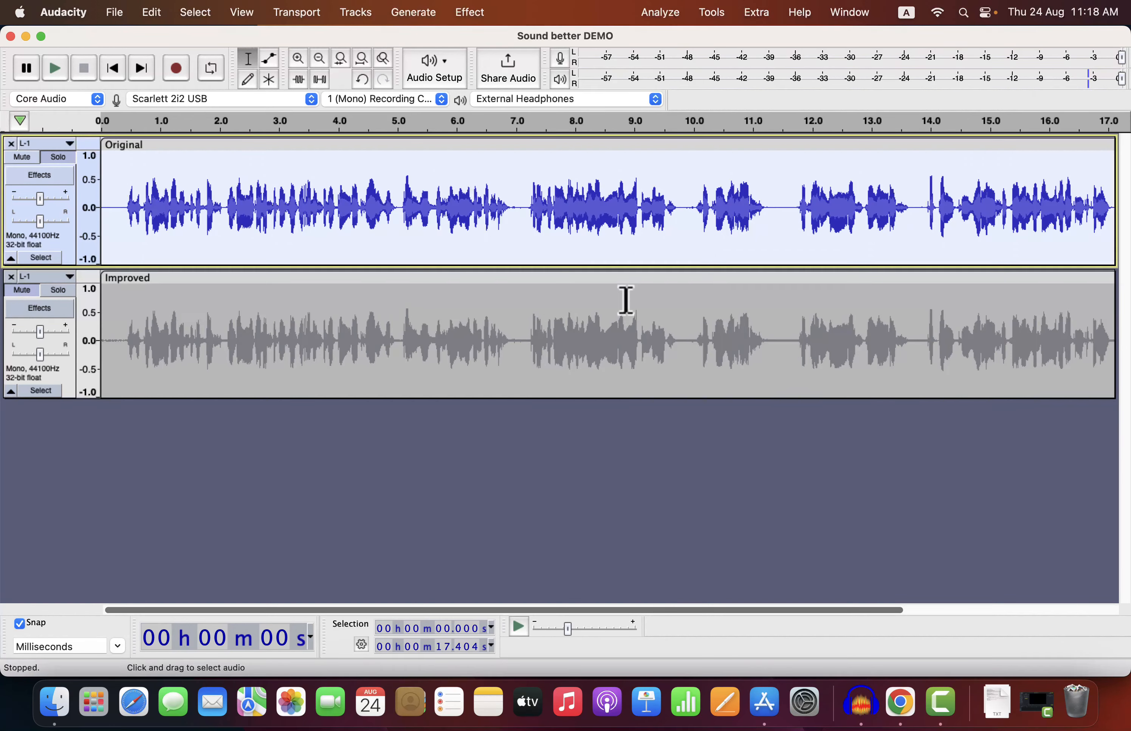
- Play from about 0.4 s, switching solo from Original to Improved and back to compare loudness, and stop playback
click(126, 200)
key(space)
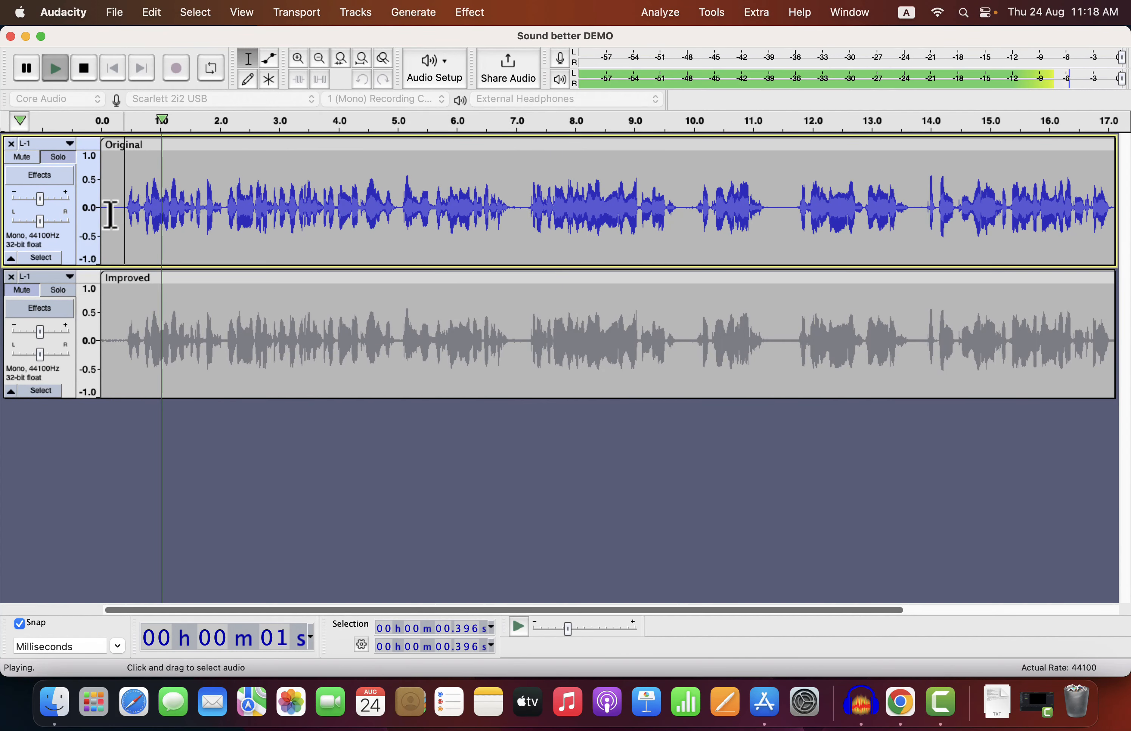
click(62, 291)
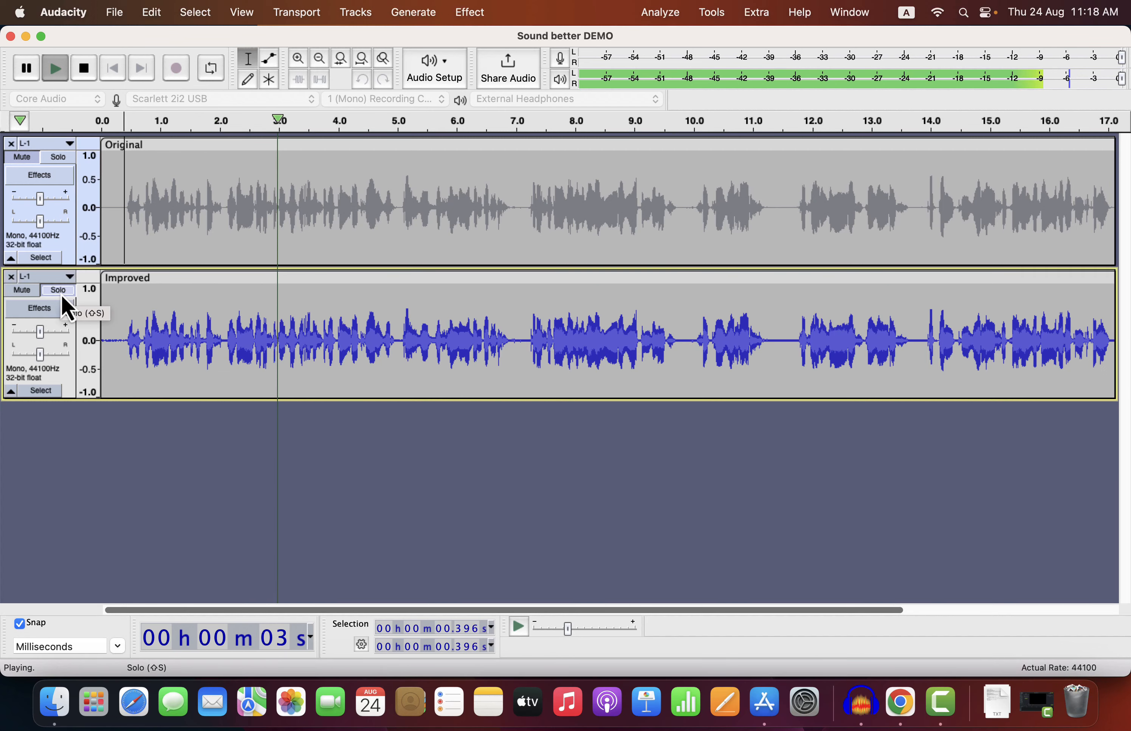
click(59, 160)
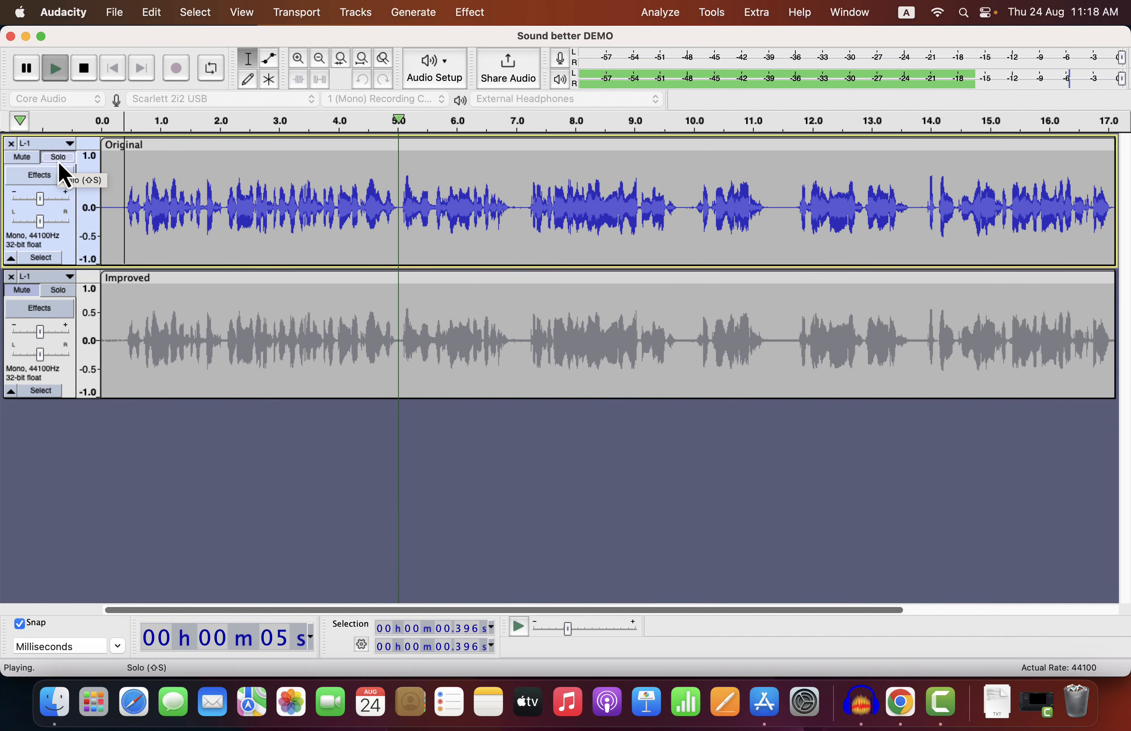
key(space)
- Normalize the whole Original clip again to a peak amplitude slightly above -5.0 dB, with DC offset removed
double_click(221, 183)
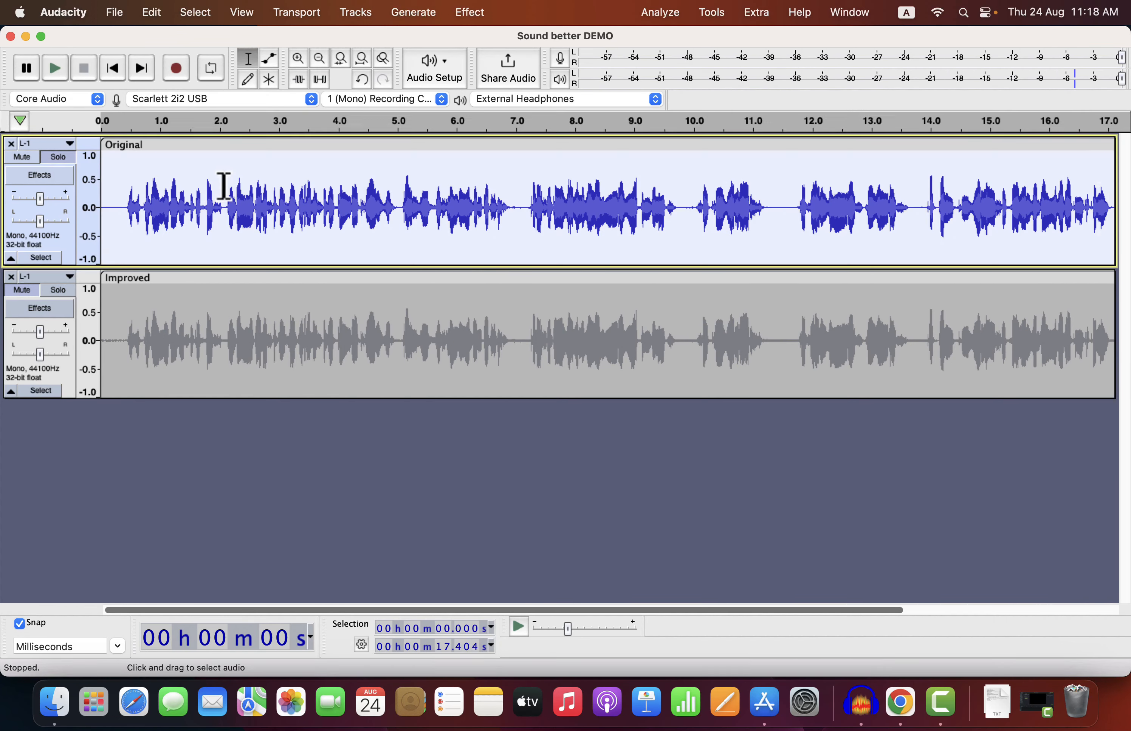
click(475, 13)
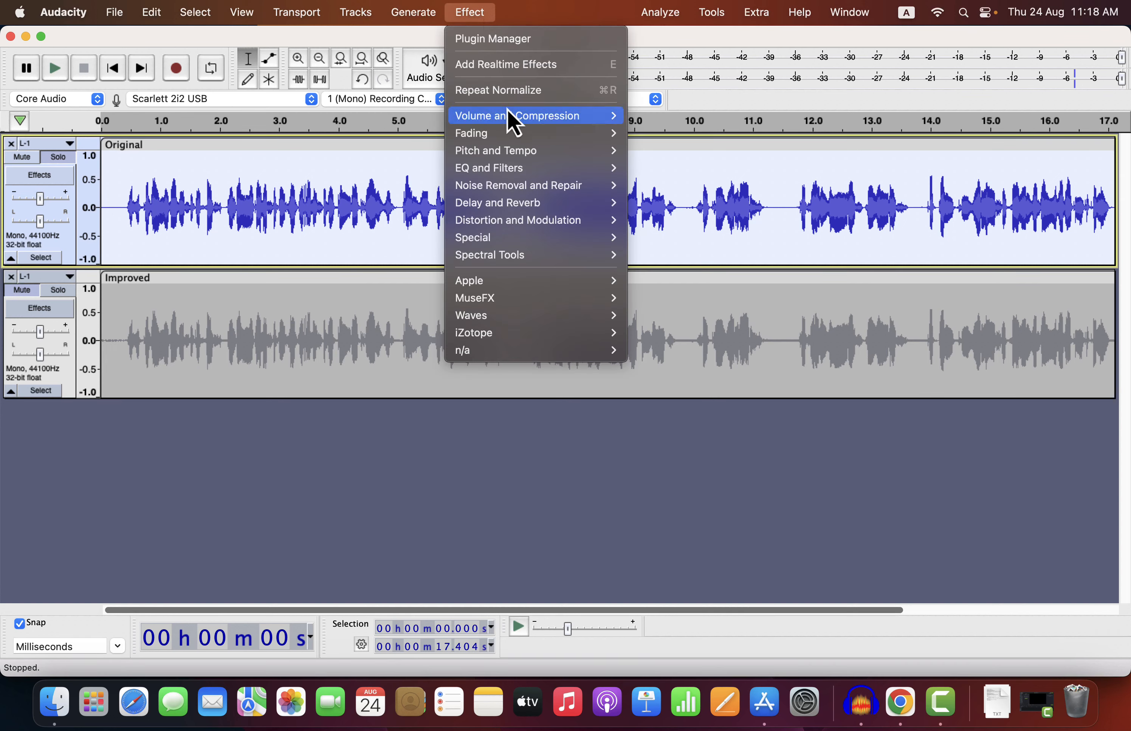
mouse_move(554, 120)
click(666, 206)
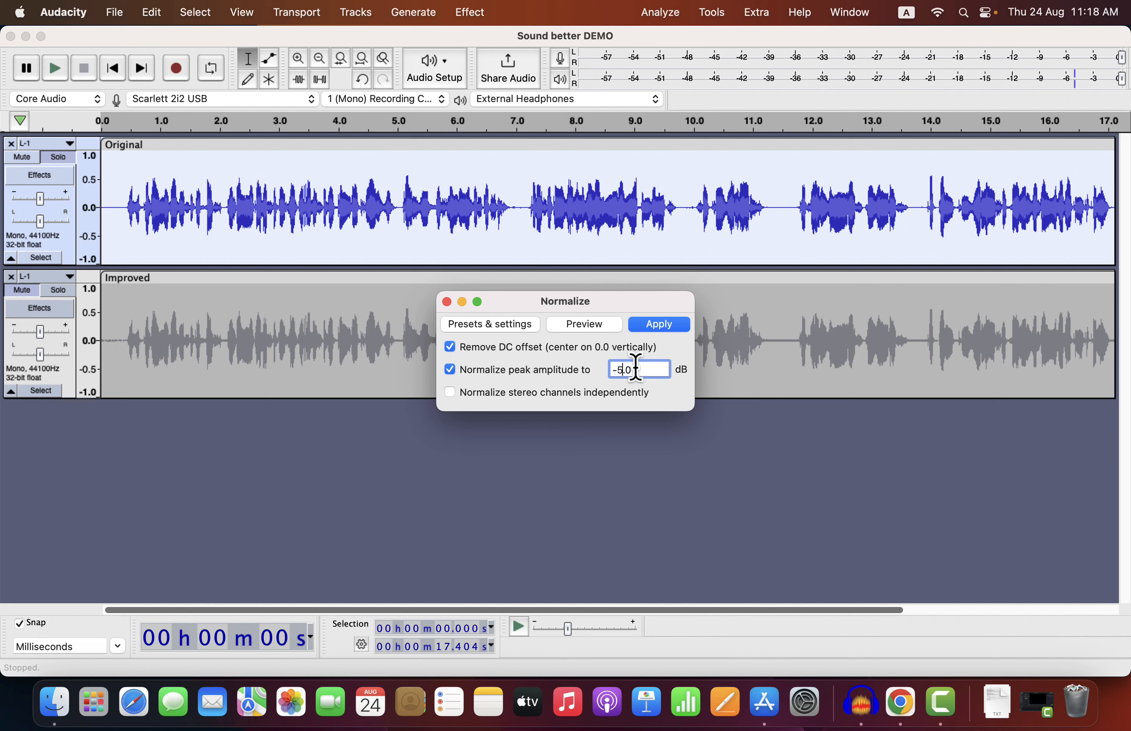
click(659, 325)
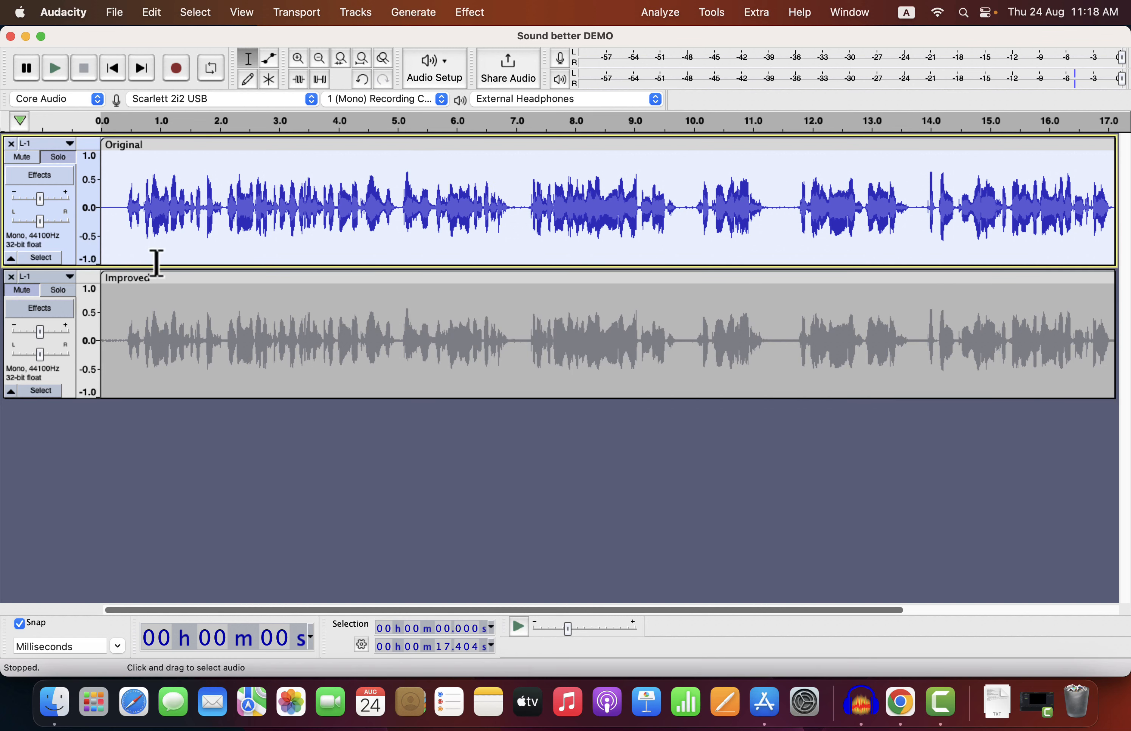
- Solo the Improved track, play a short passage from about 0.1 s and stop playback
click(70, 292)
click(107, 292)
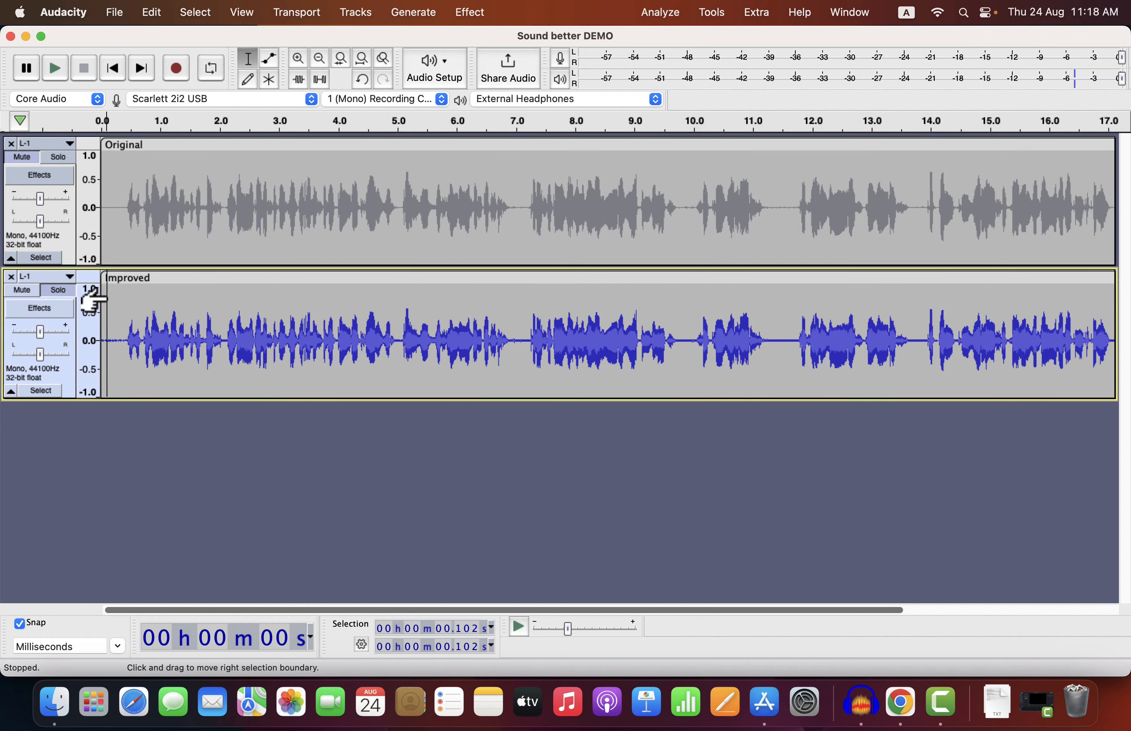
key(space)
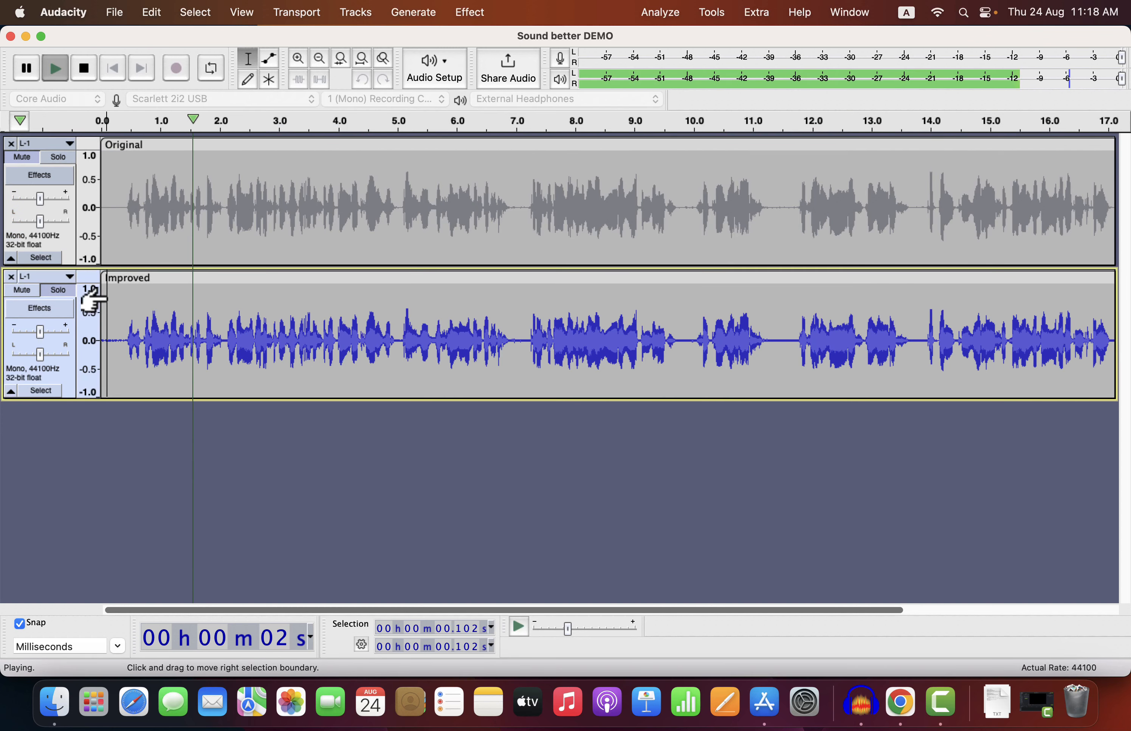
key(space)
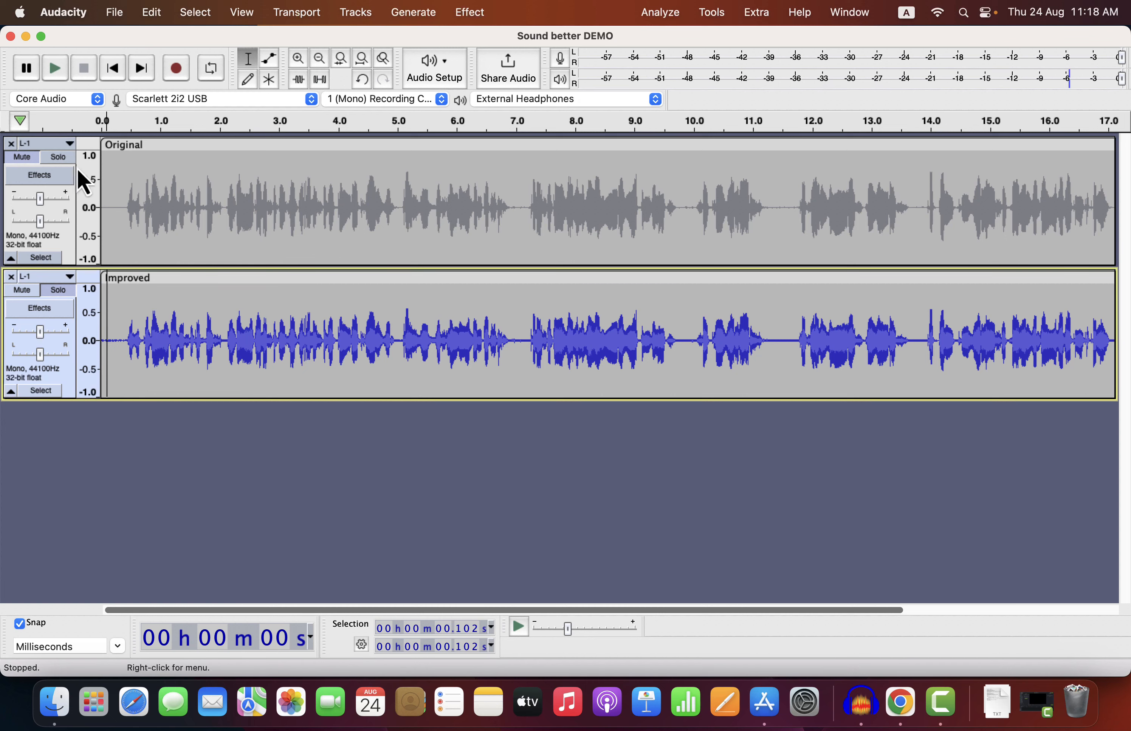
- Play the soloed Original track from about 0.1 s and alternate solo with Improved throughout the recording to compare both results
click(70, 159)
key(space)
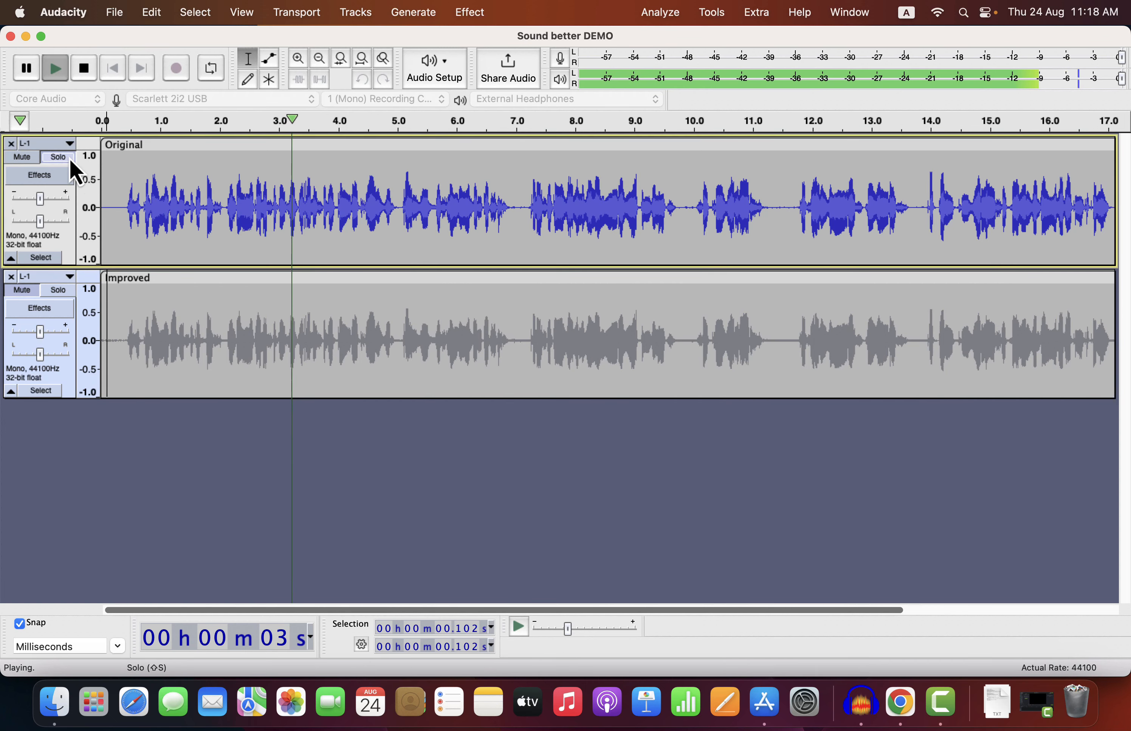
click(58, 291)
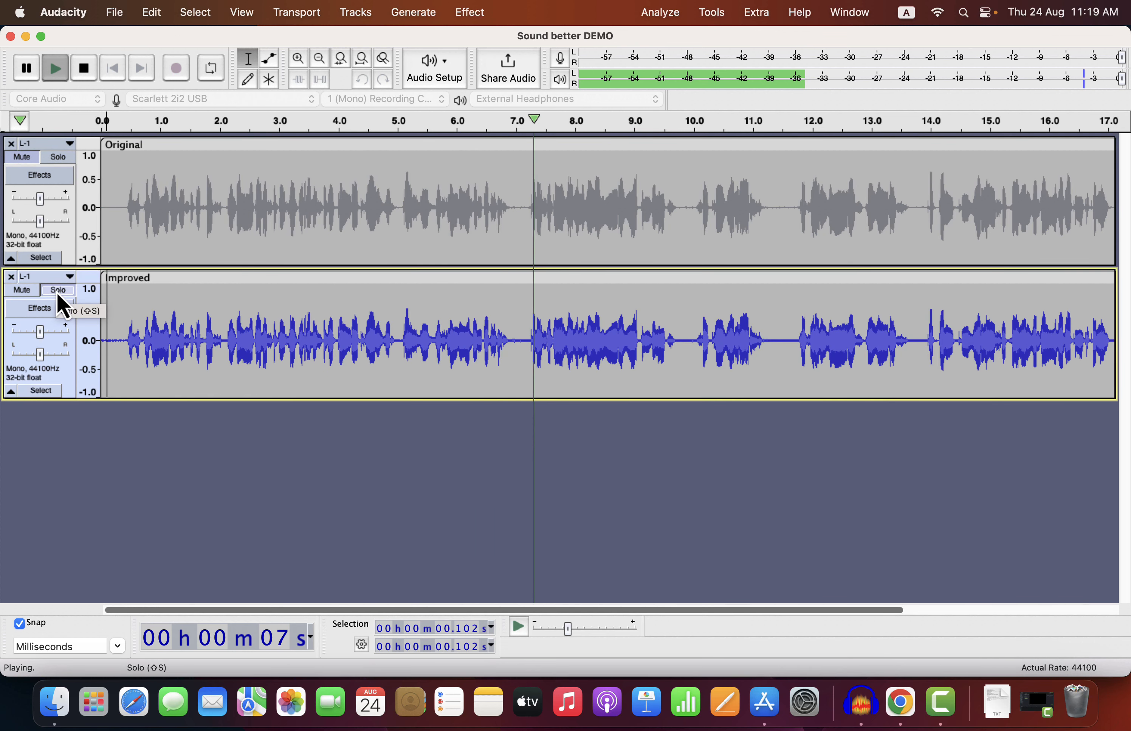
click(66, 161)
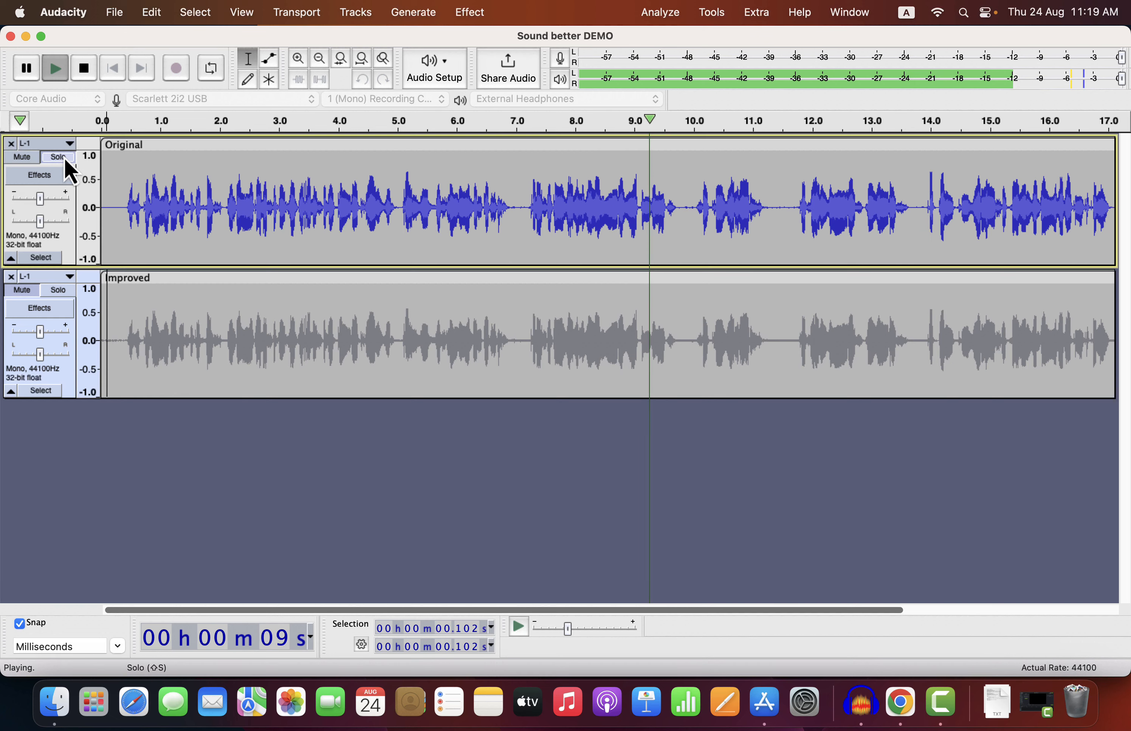
click(56, 293)
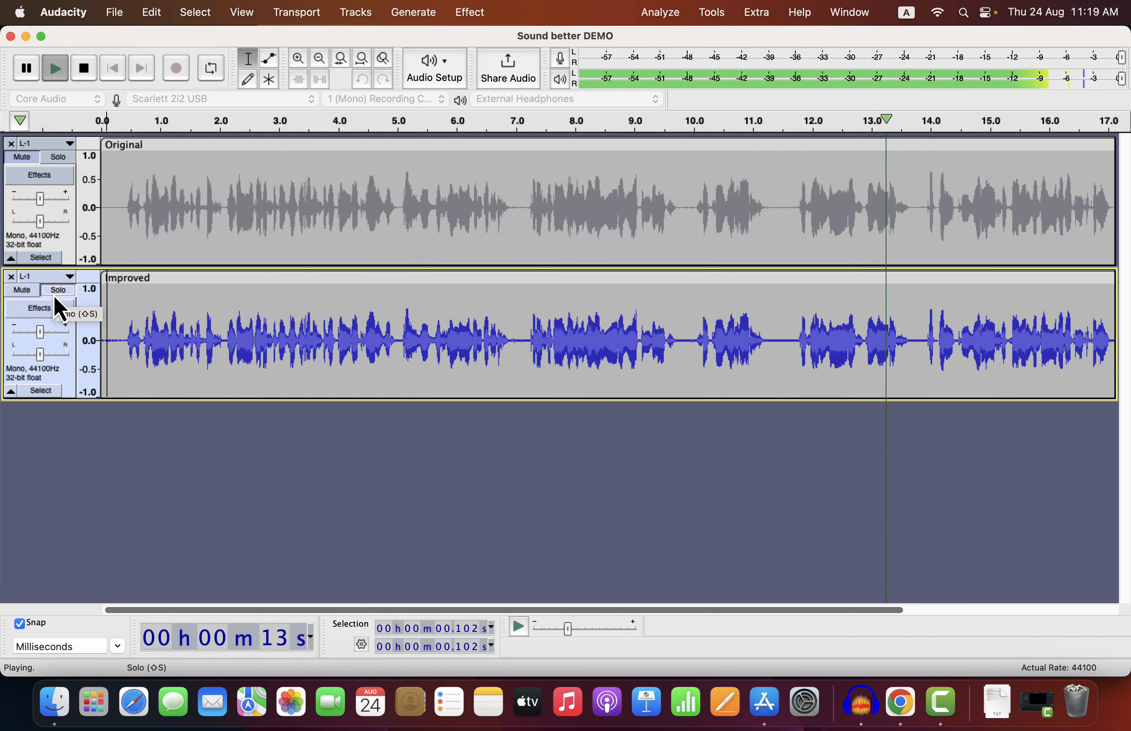
click(61, 157)
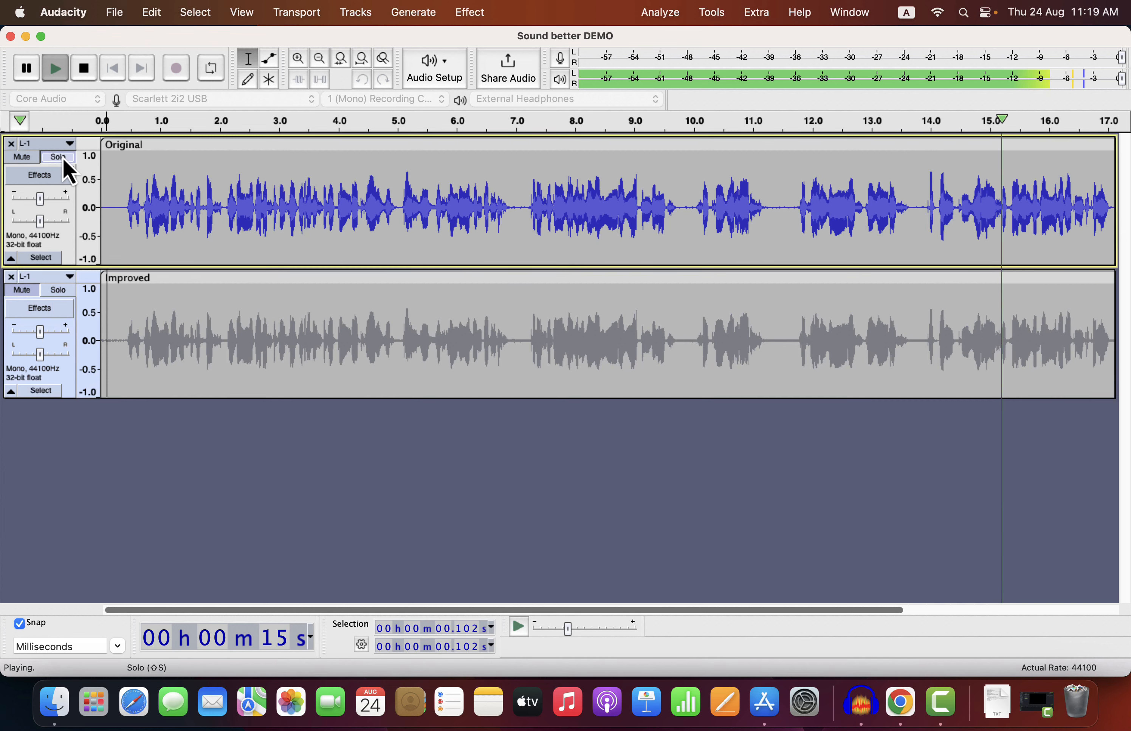
click(59, 292)
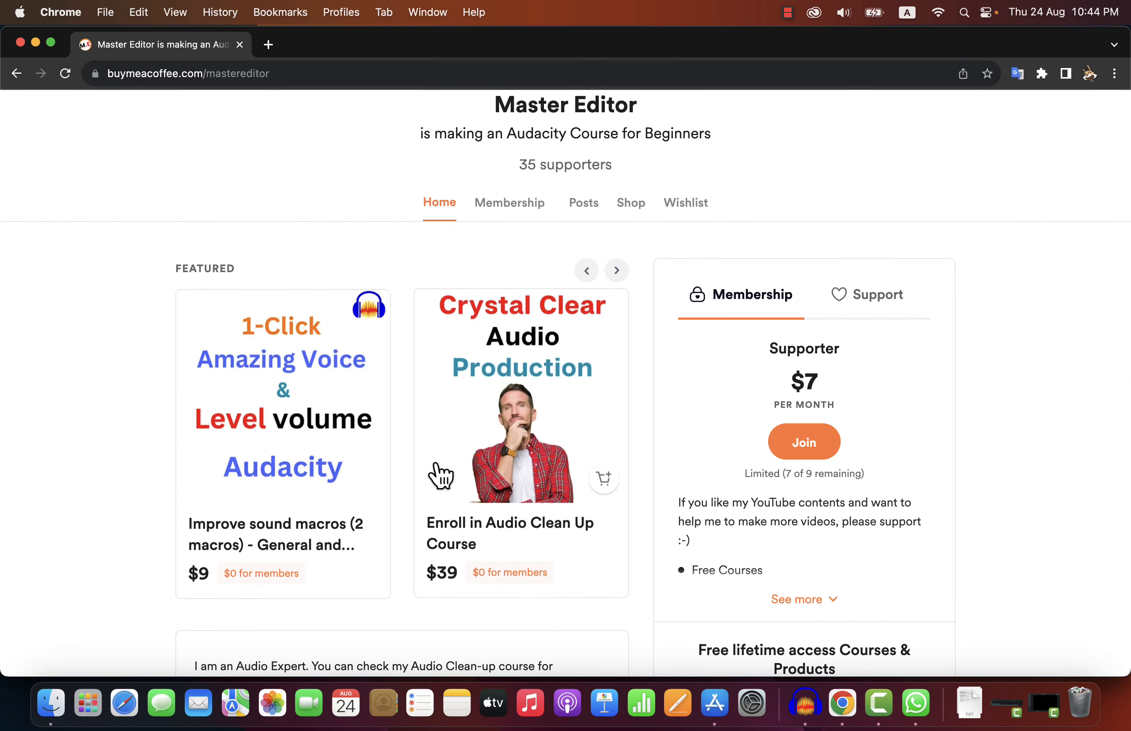
- In Chrome, open the Audio Clean Up Course offer, follow its Teachable course link and look through the curriculum
click(485, 454)
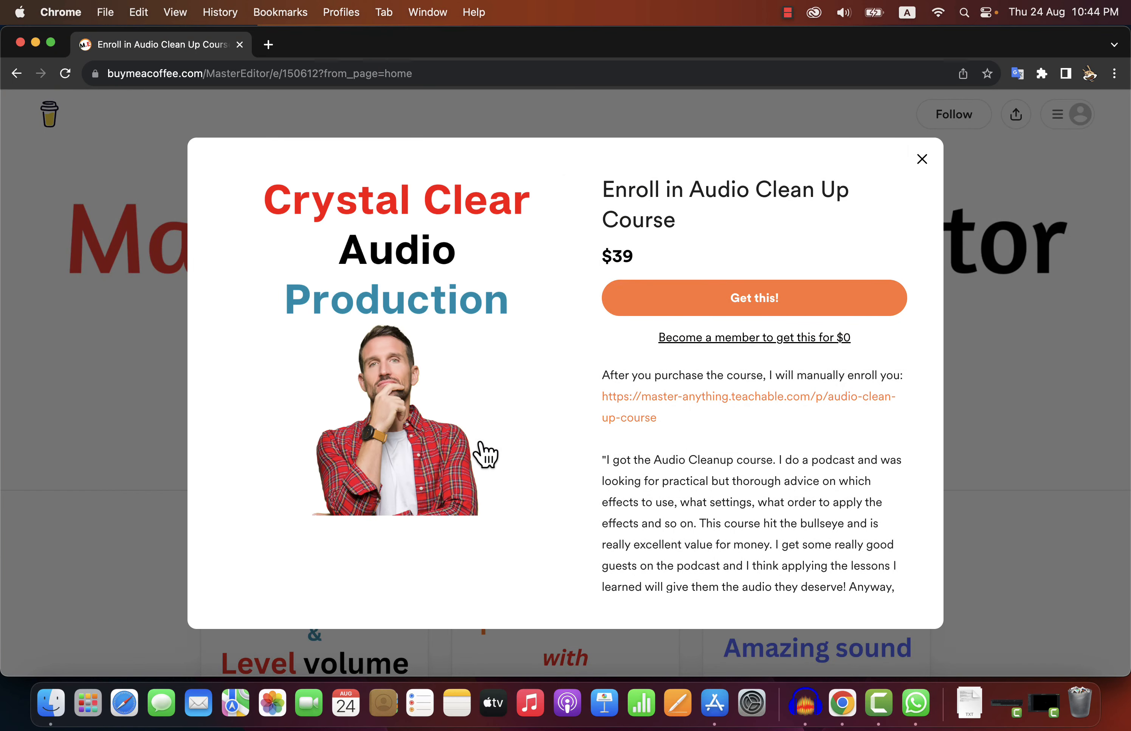
click(667, 399)
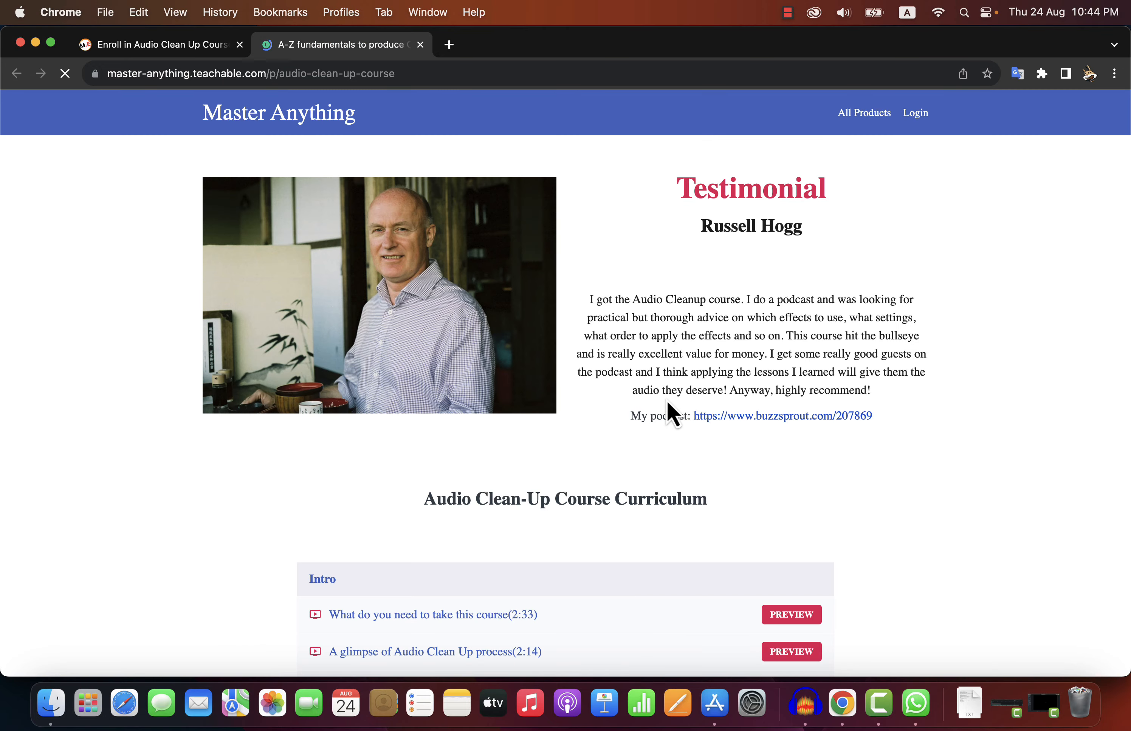
scroll(667, 403, down, 5)
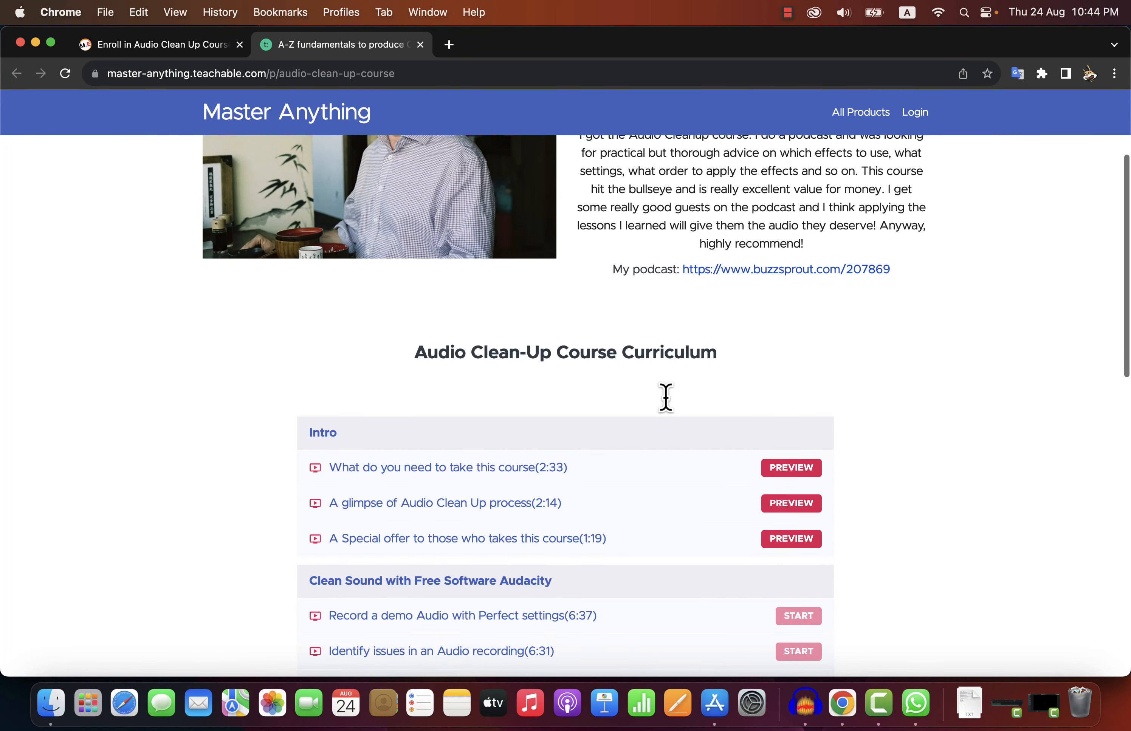
scroll(667, 399, down, 5)
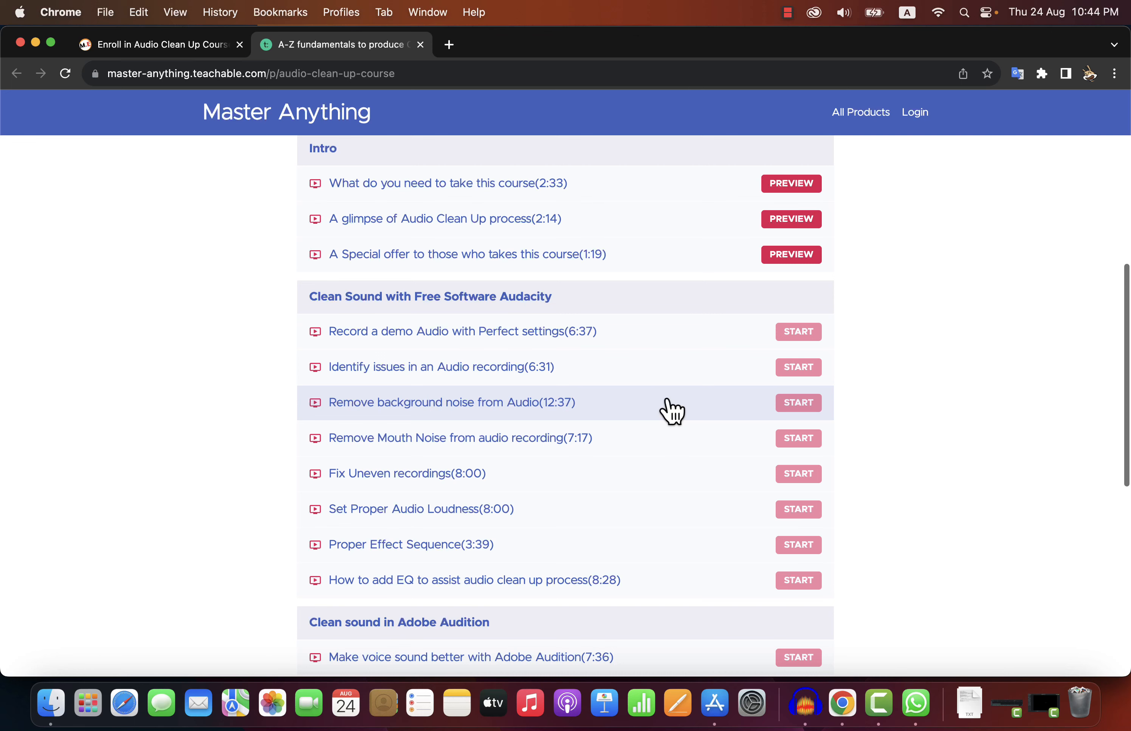
scroll(671, 410, down, 3)
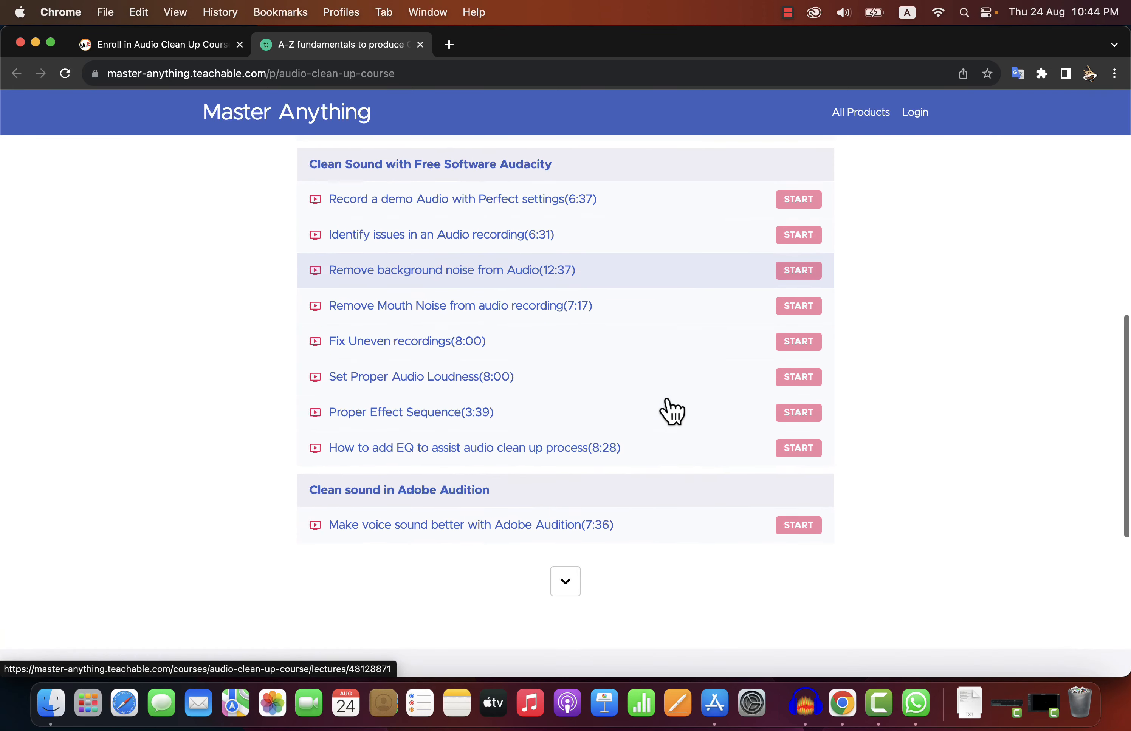